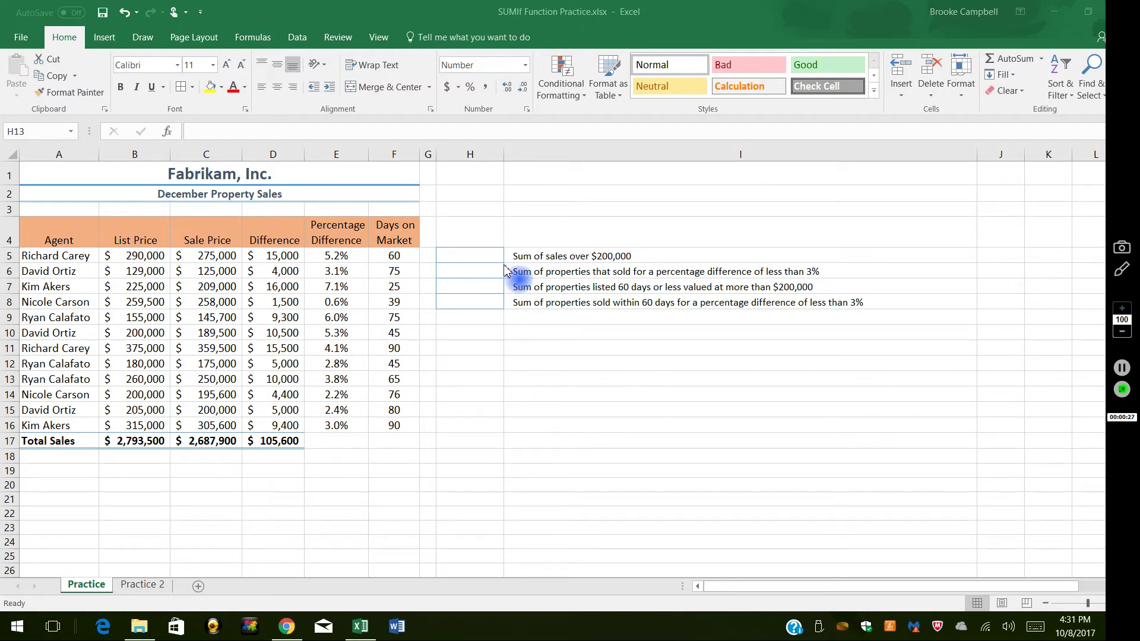
Step: Insert a SUMIF function in cell H5 with range C5:C16 and criteria >200000
click(481, 255)
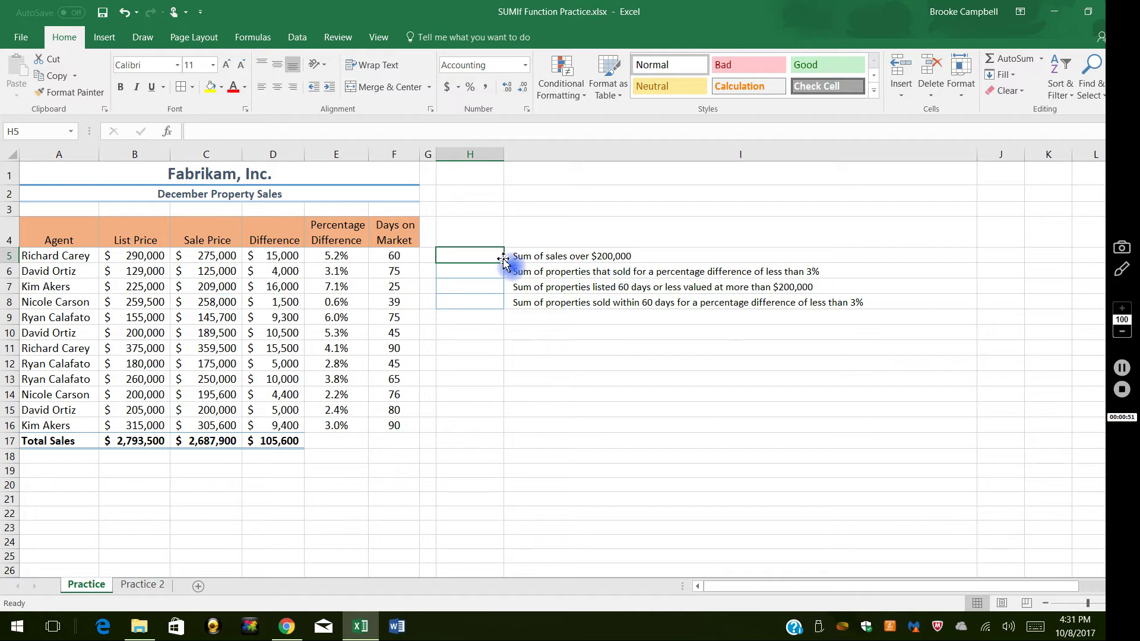
click(251, 39)
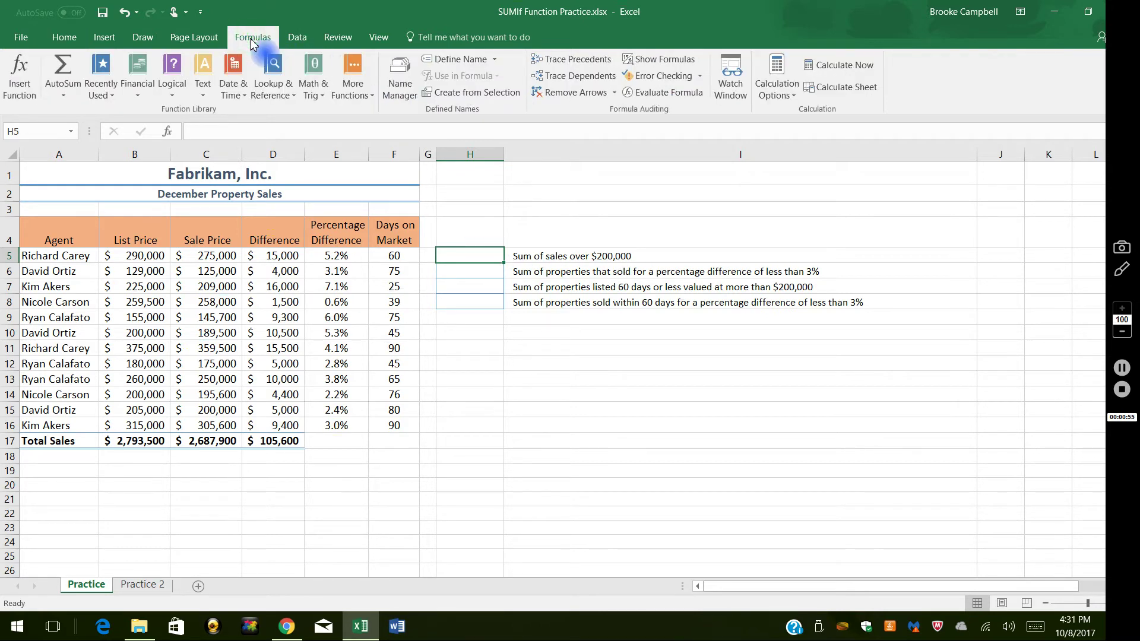
click(324, 99)
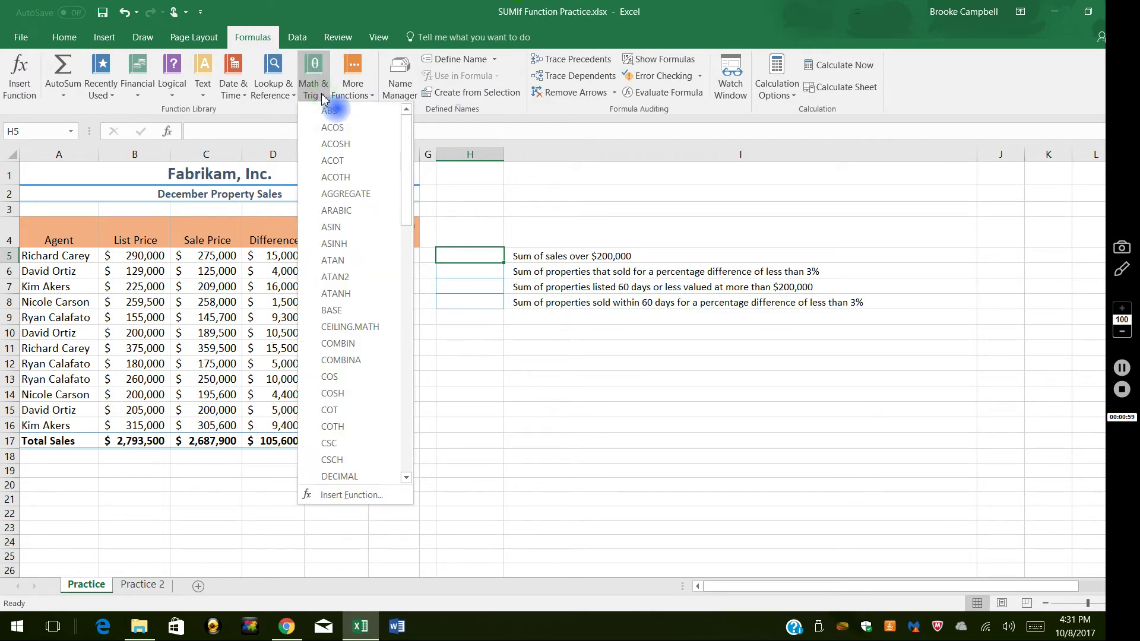
drag(408, 158, 423, 425)
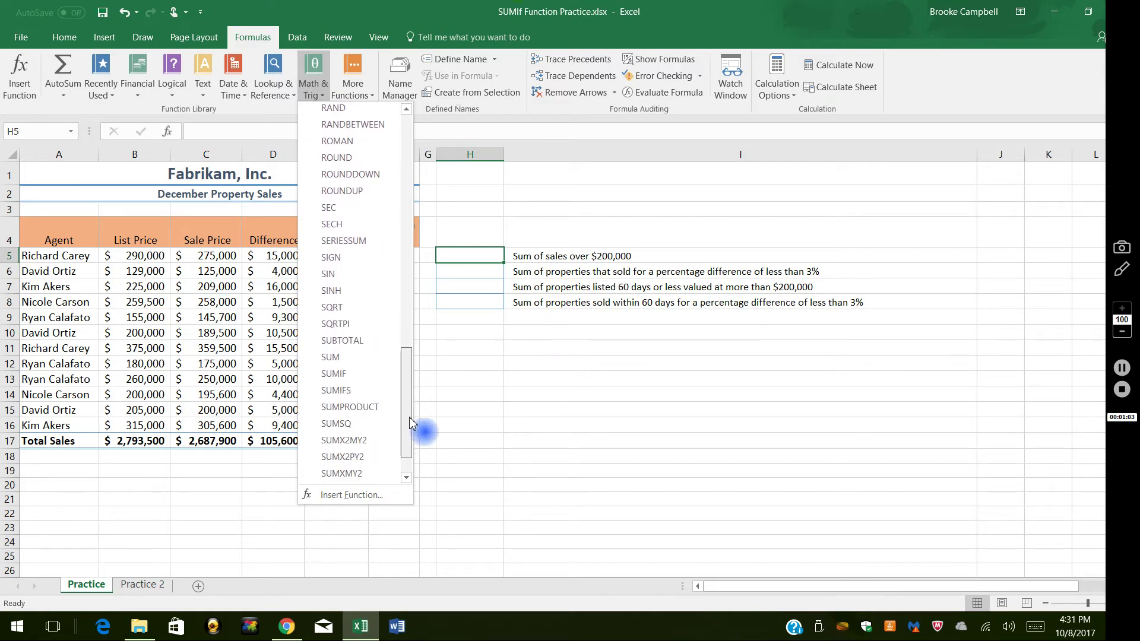
click(342, 375)
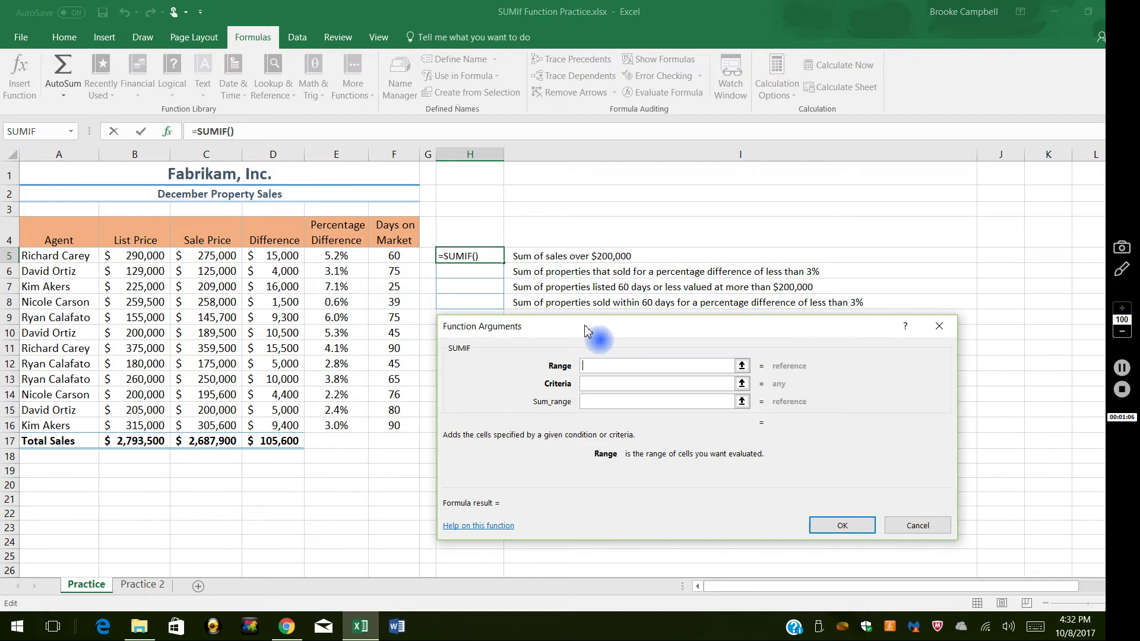
drag(585, 330, 589, 281)
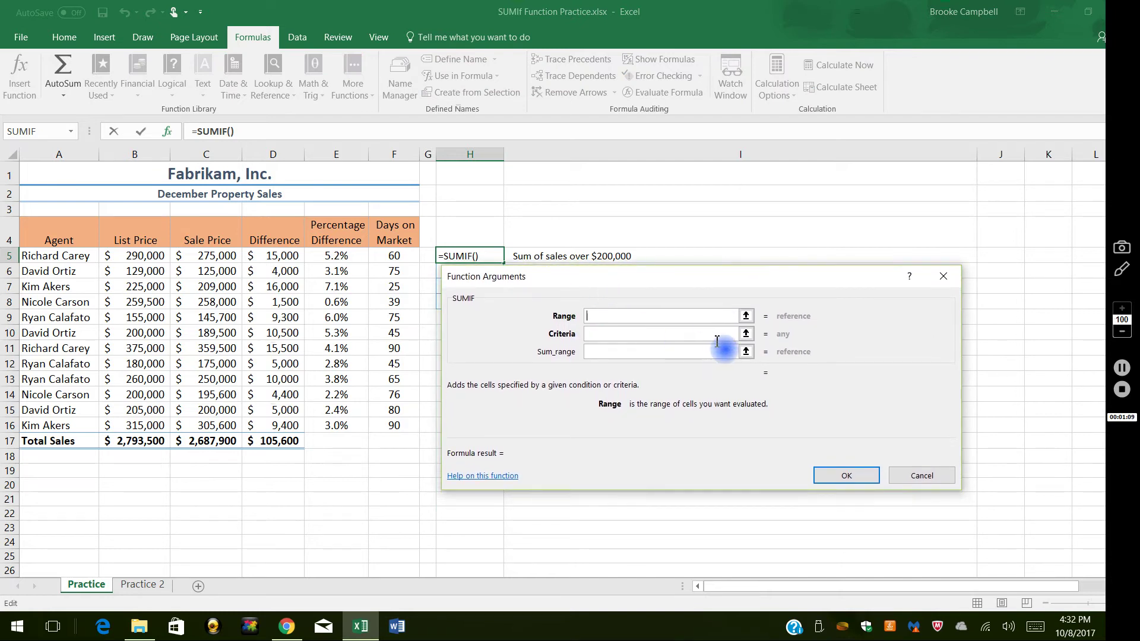
click(747, 316)
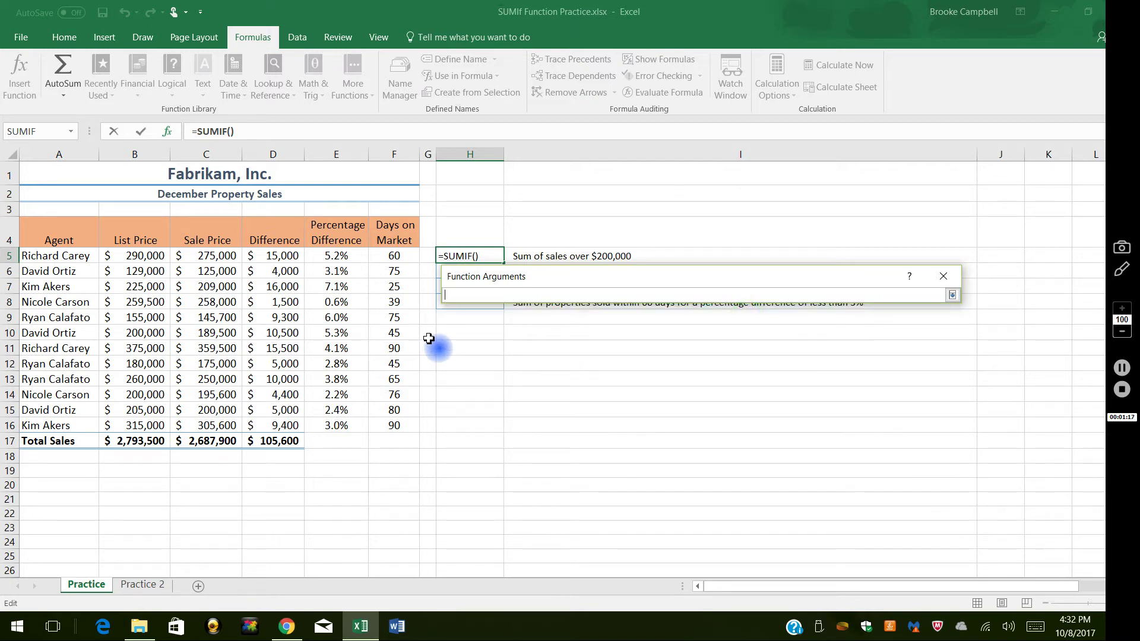
drag(207, 256, 220, 417)
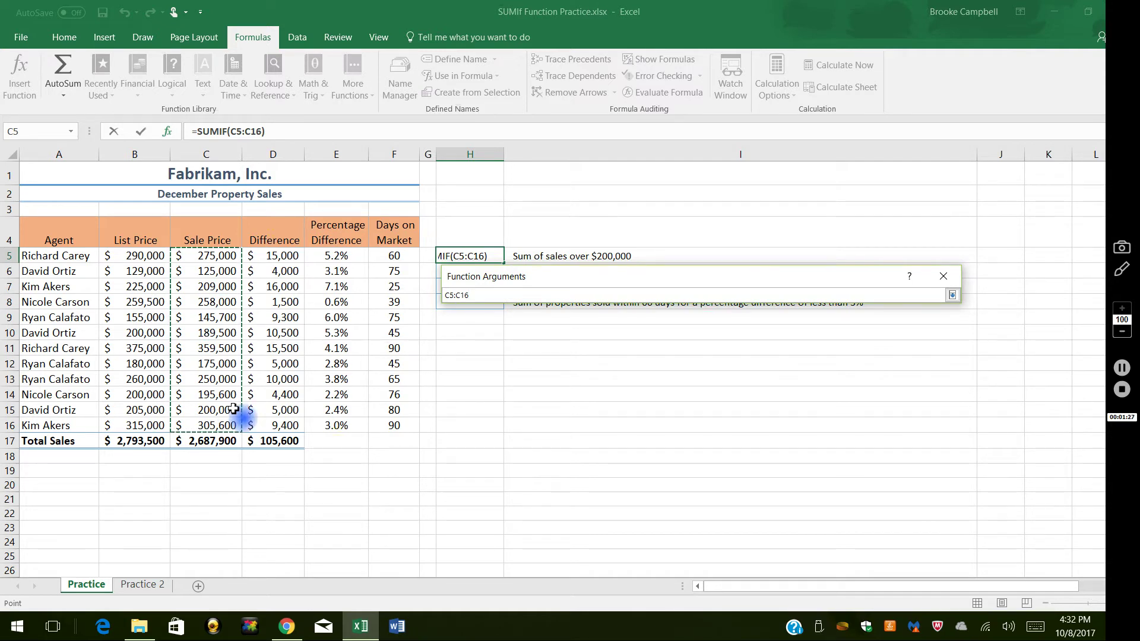
key(Return)
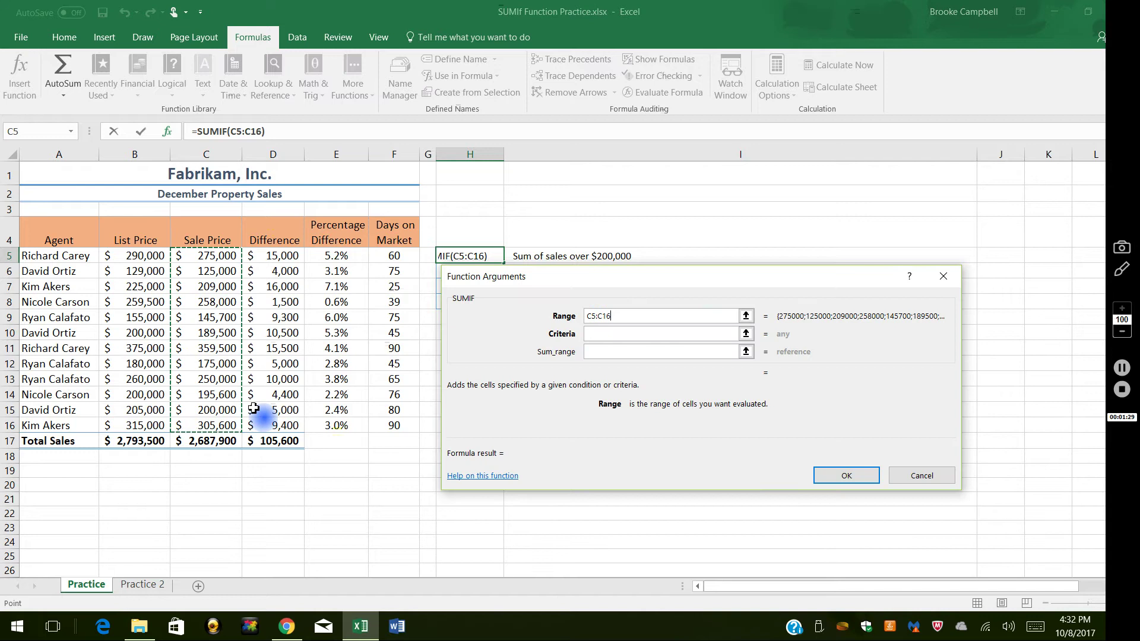
key(Tab)
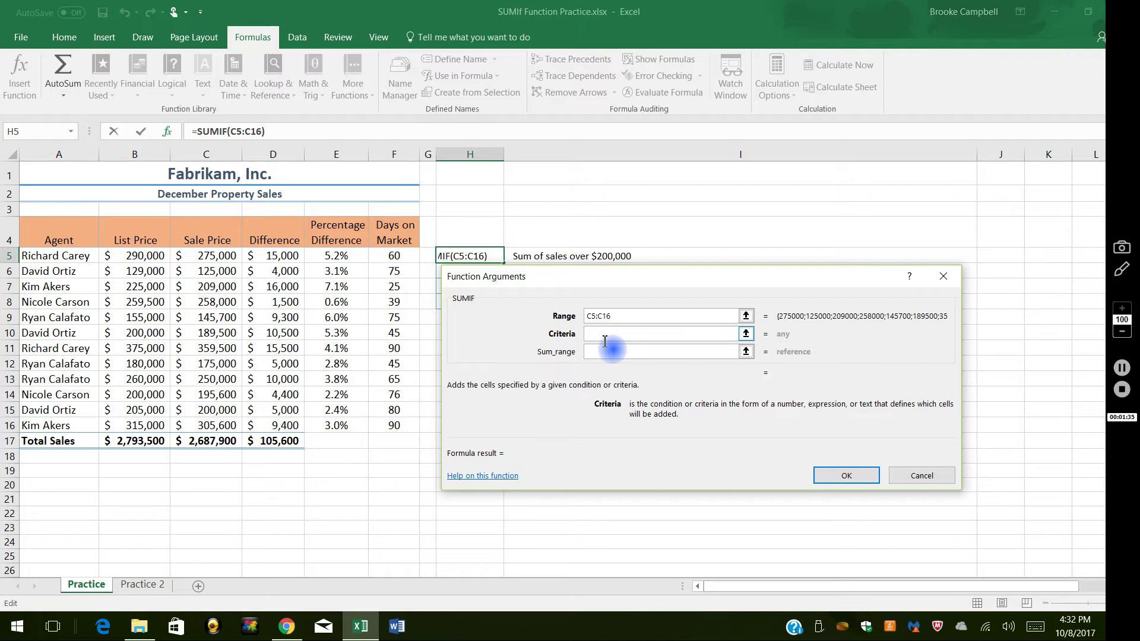
text(>200000)
click(852, 481)
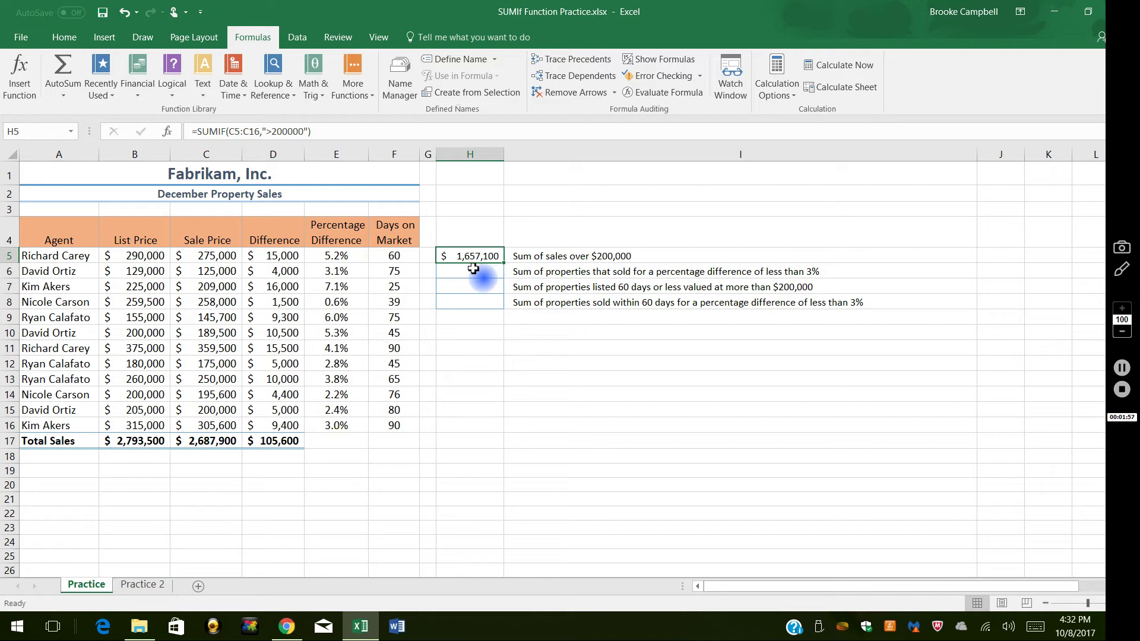
click(218, 258)
click(224, 286)
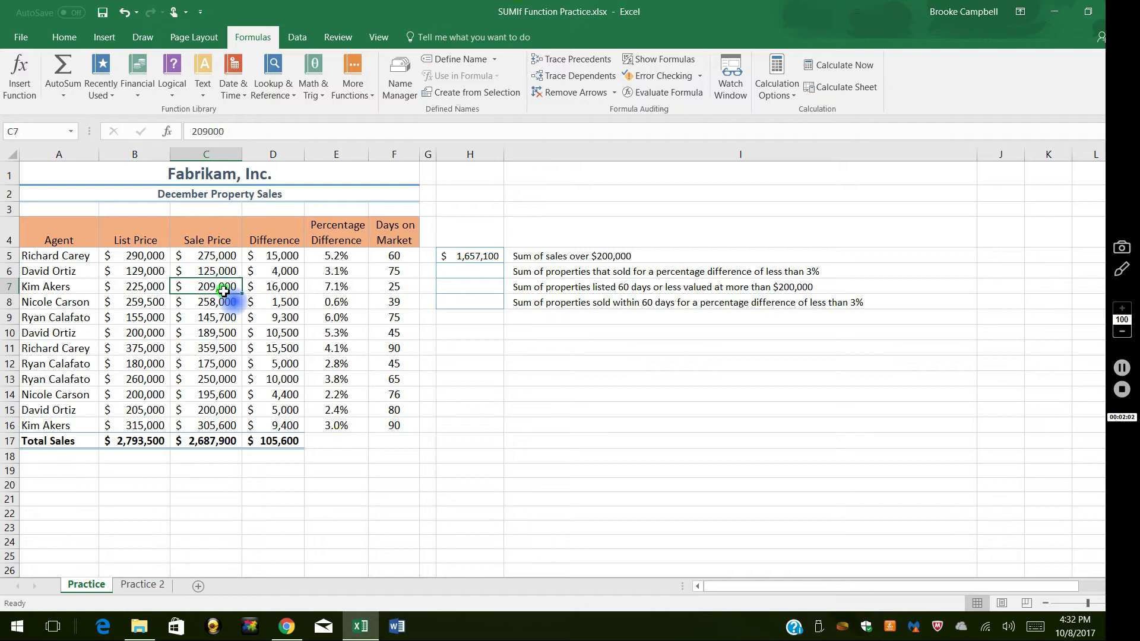
click(226, 314)
click(225, 301)
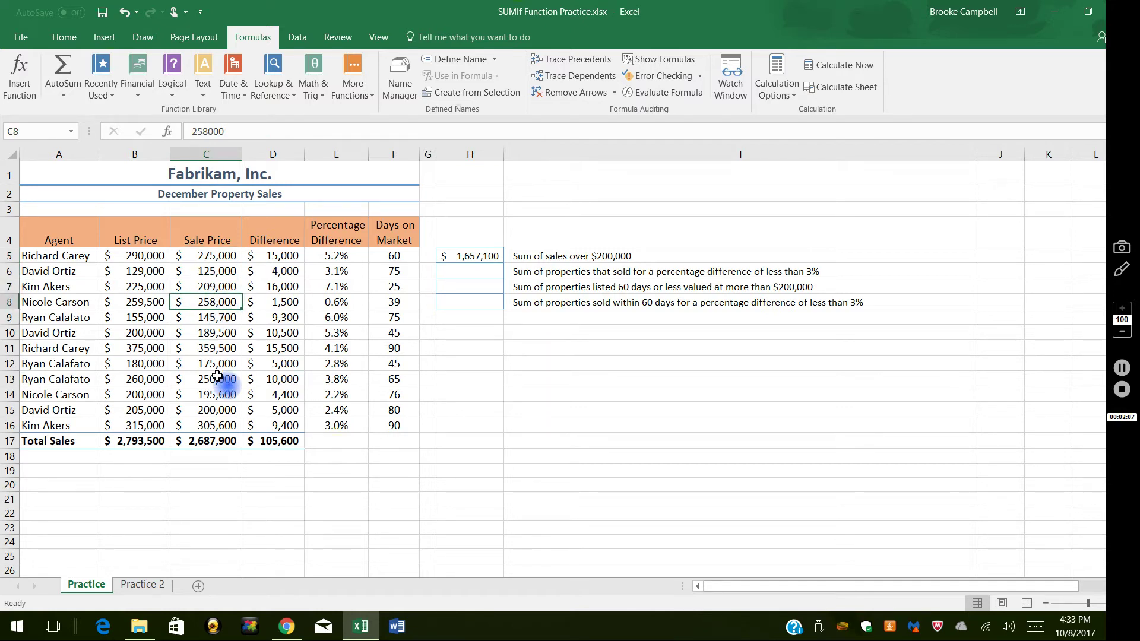
Step: Start a SUMIF function in cell H6 and move its arguments dialog clear of the row 6 description
click(486, 273)
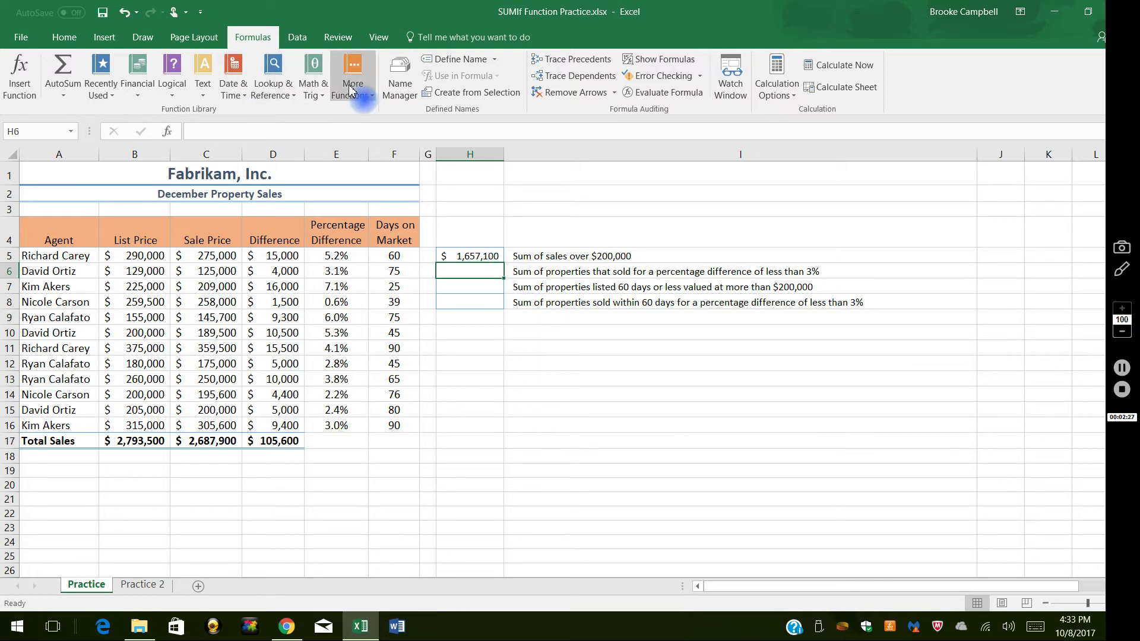
click(316, 98)
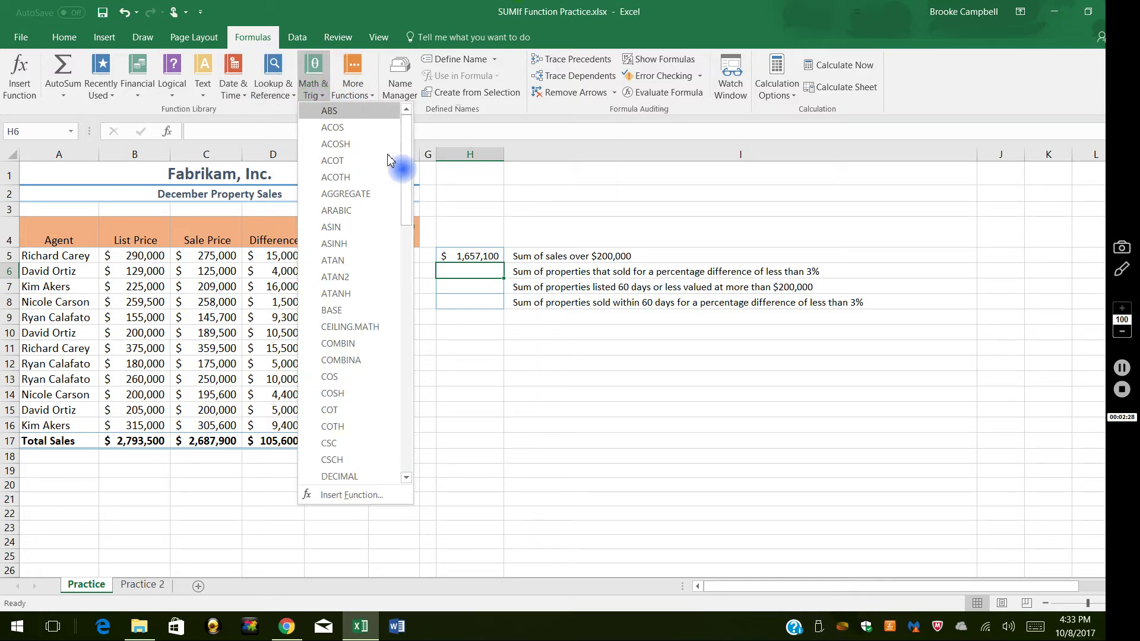
drag(405, 156, 404, 418)
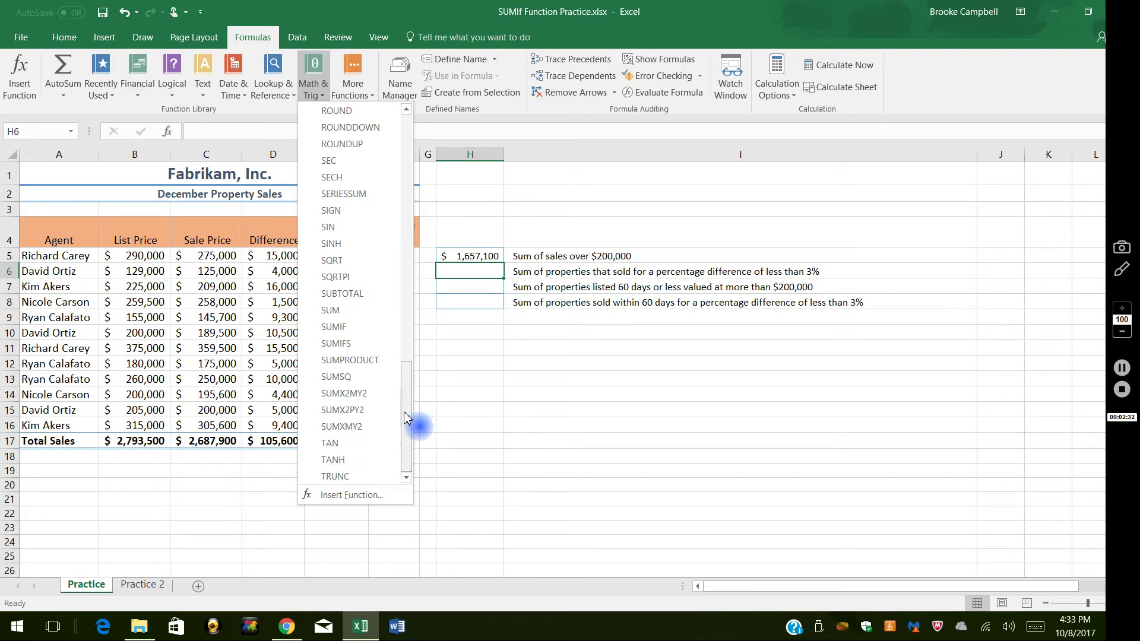
click(340, 332)
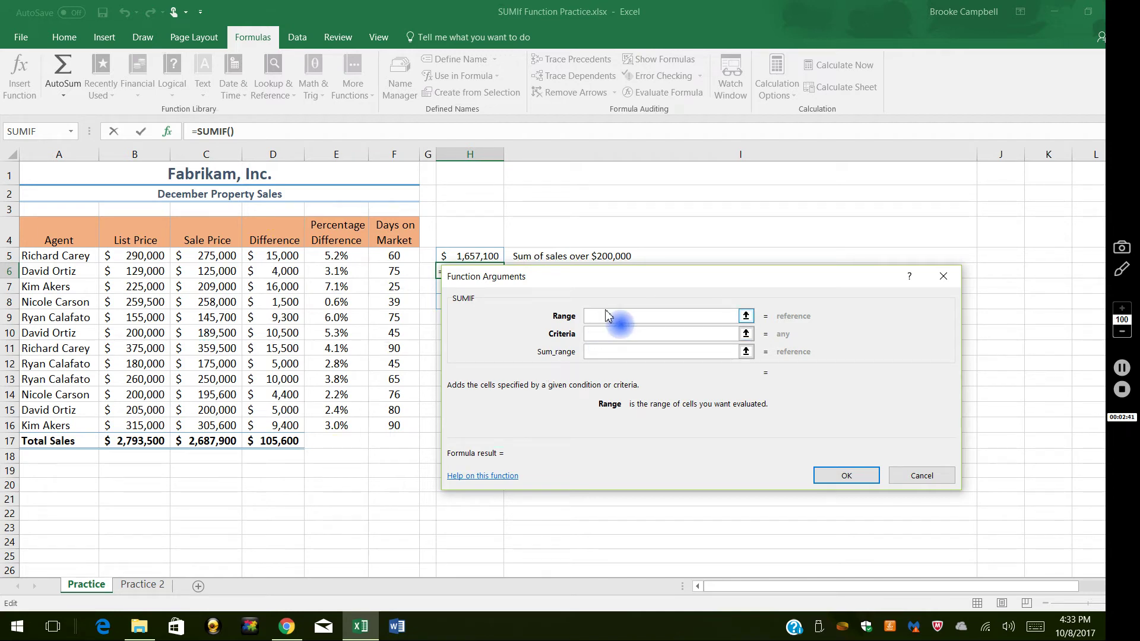
mouse_move(608, 276)
mouse_down()
mouse_move(604, 301)
mouse_move(617, 294)
mouse_up()
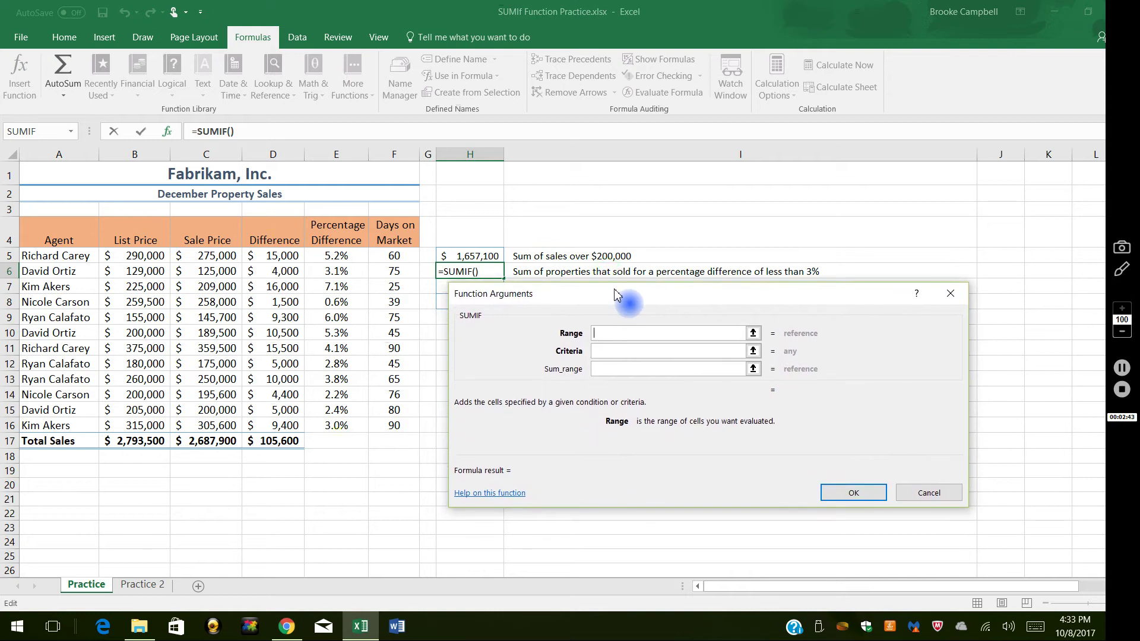
click(753, 334)
drag(212, 255, 223, 424)
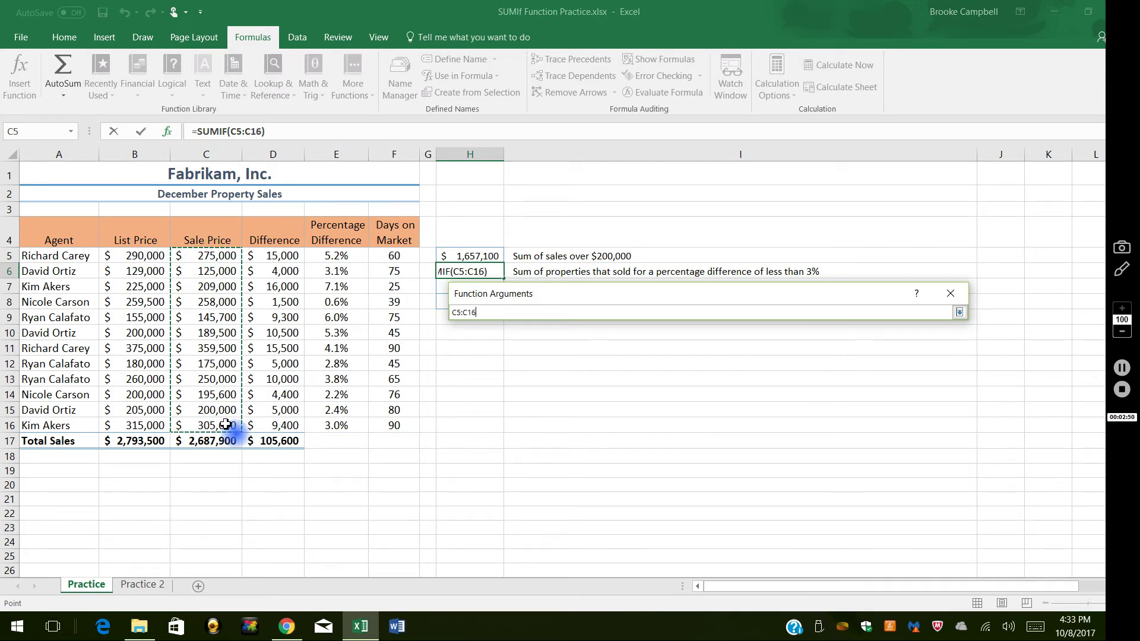
key(Return)
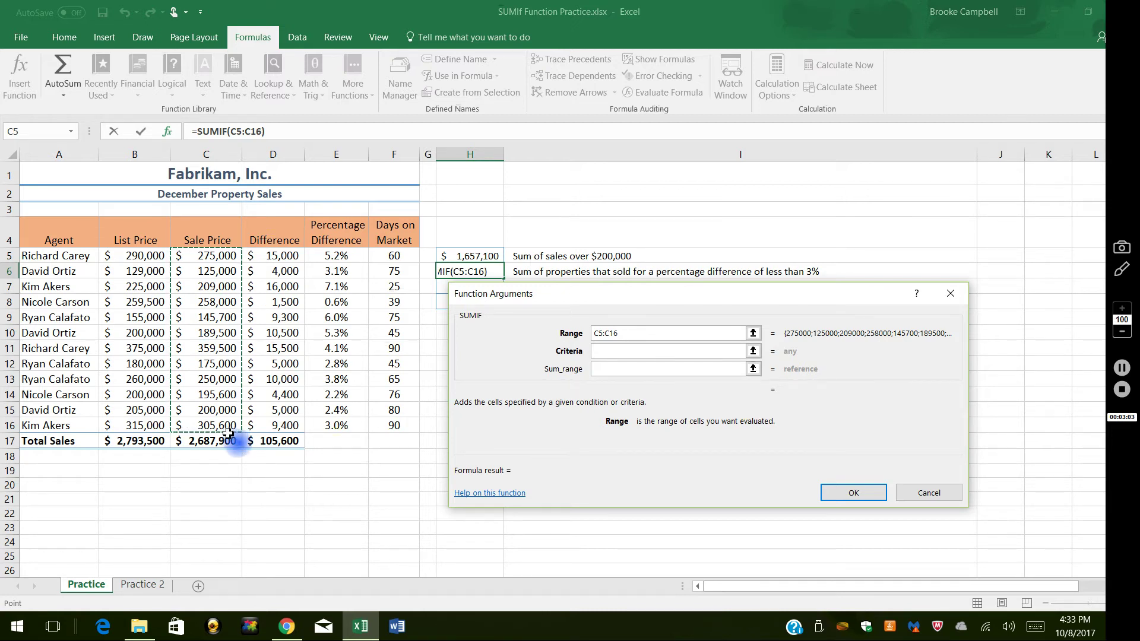
click(628, 334)
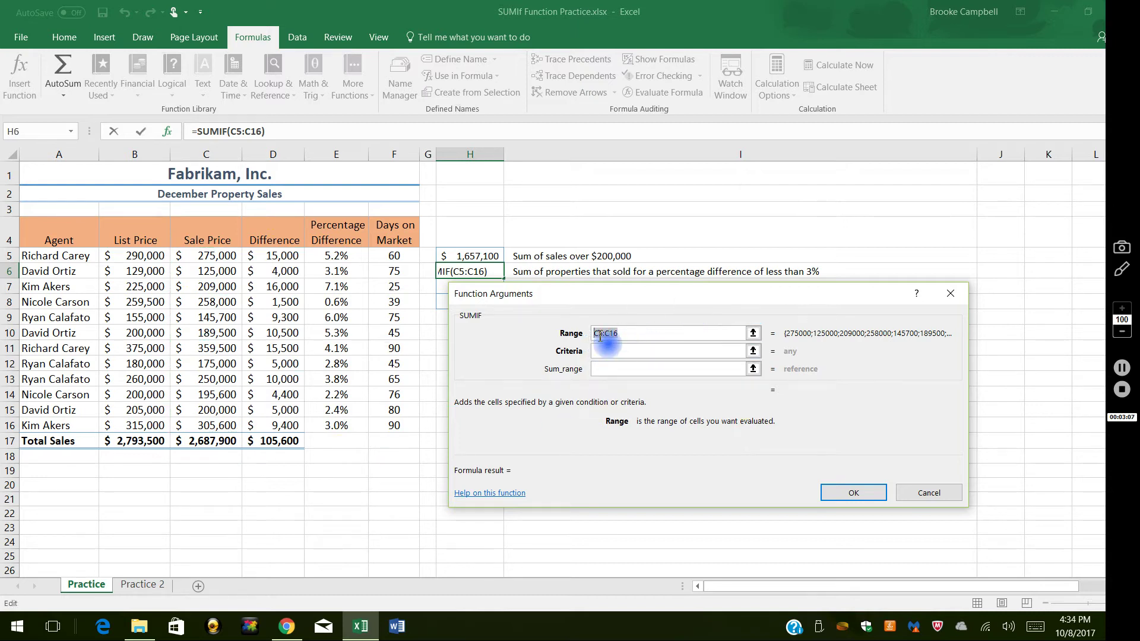
key(BackSpace)
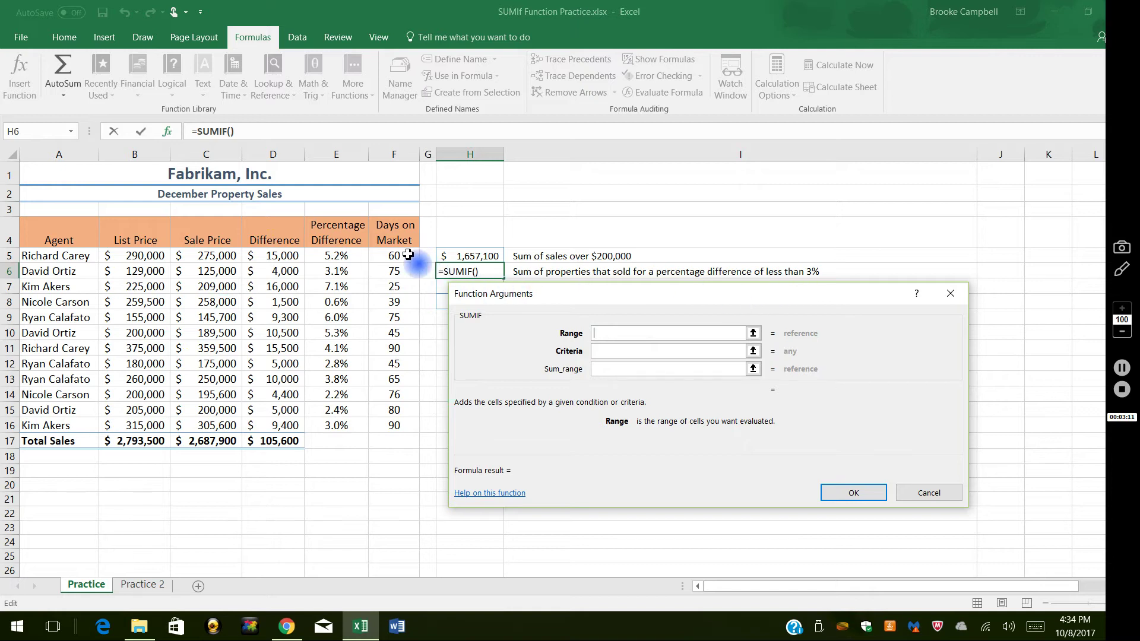
Step: Complete the SUMIF in H6 with range E5:E16, criteria <3% and sum range C5:C16
drag(337, 257, 344, 429)
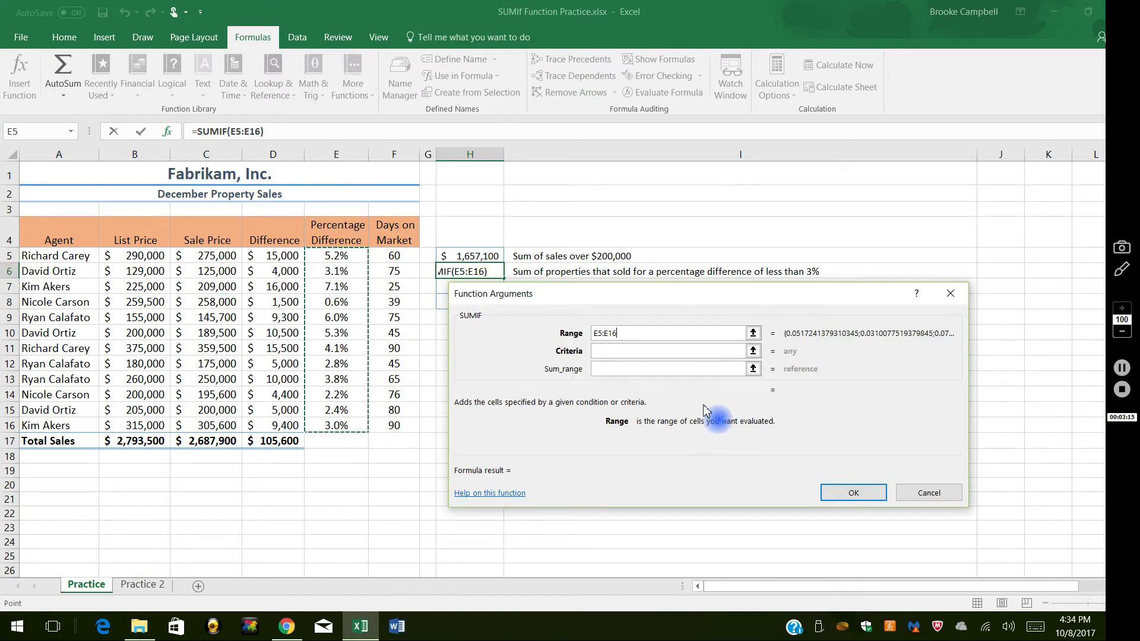
key(Tab)
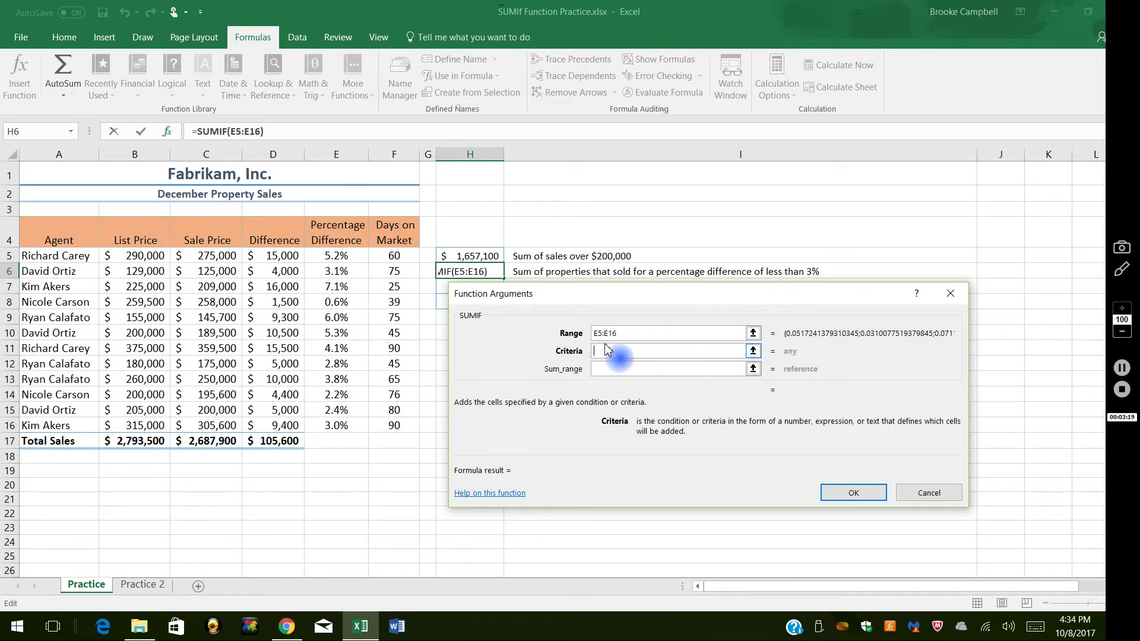
text(<3%)
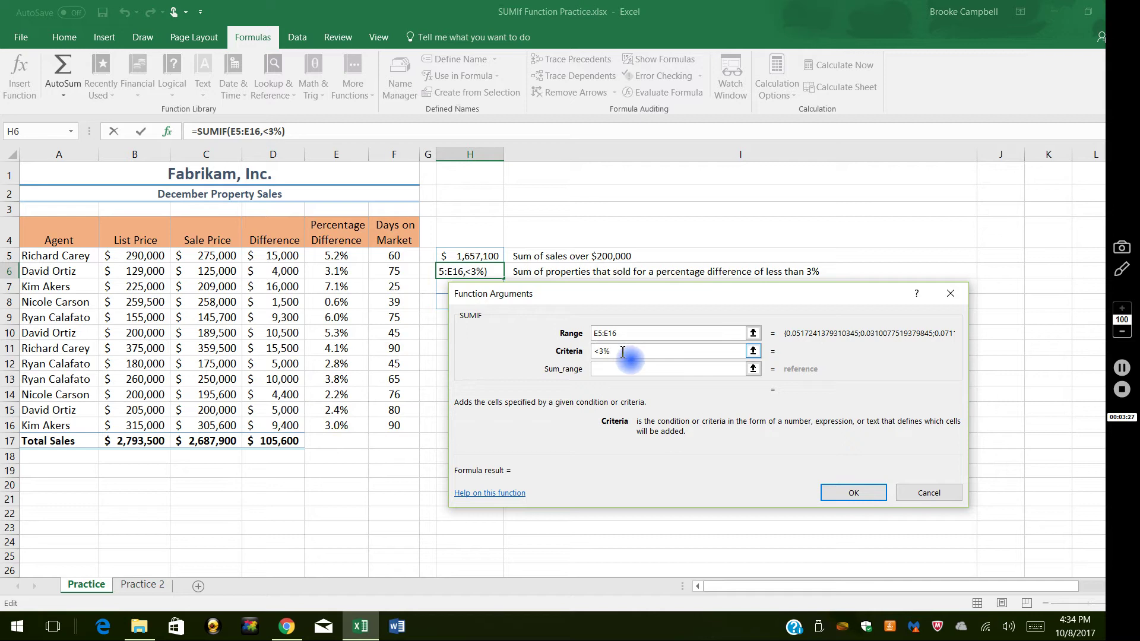
key(Tab)
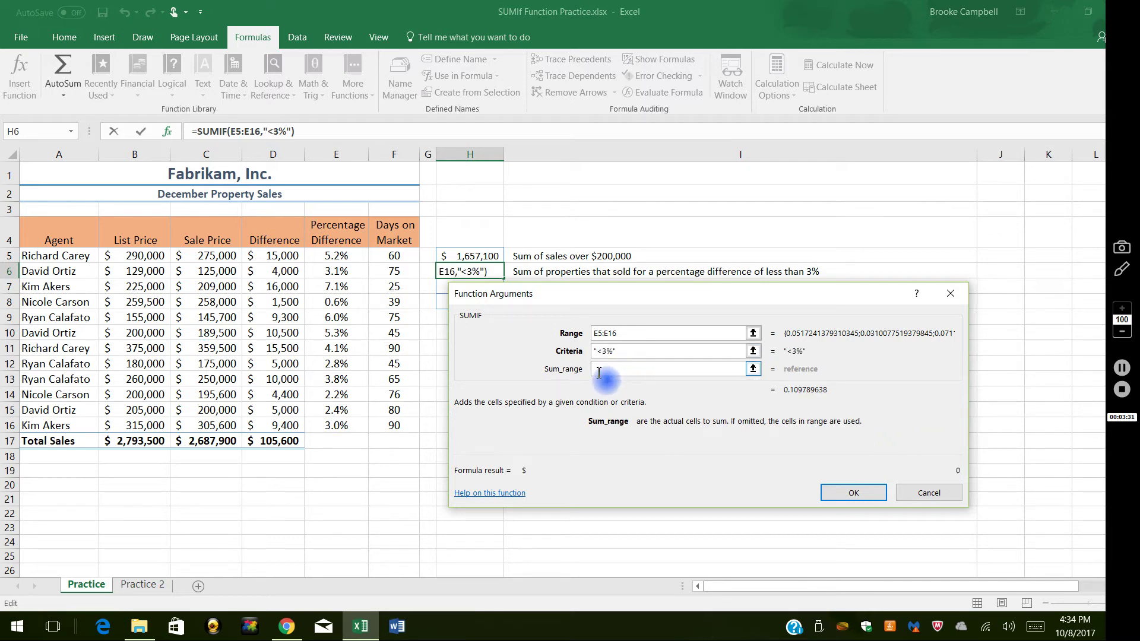
click(599, 372)
drag(207, 264, 229, 422)
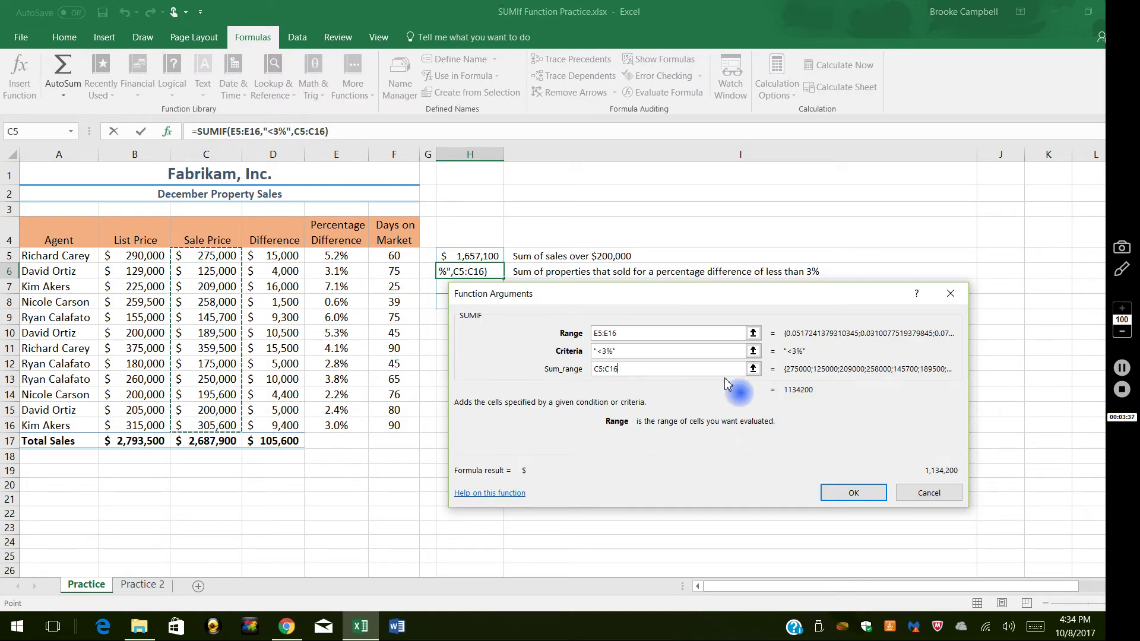
click(862, 500)
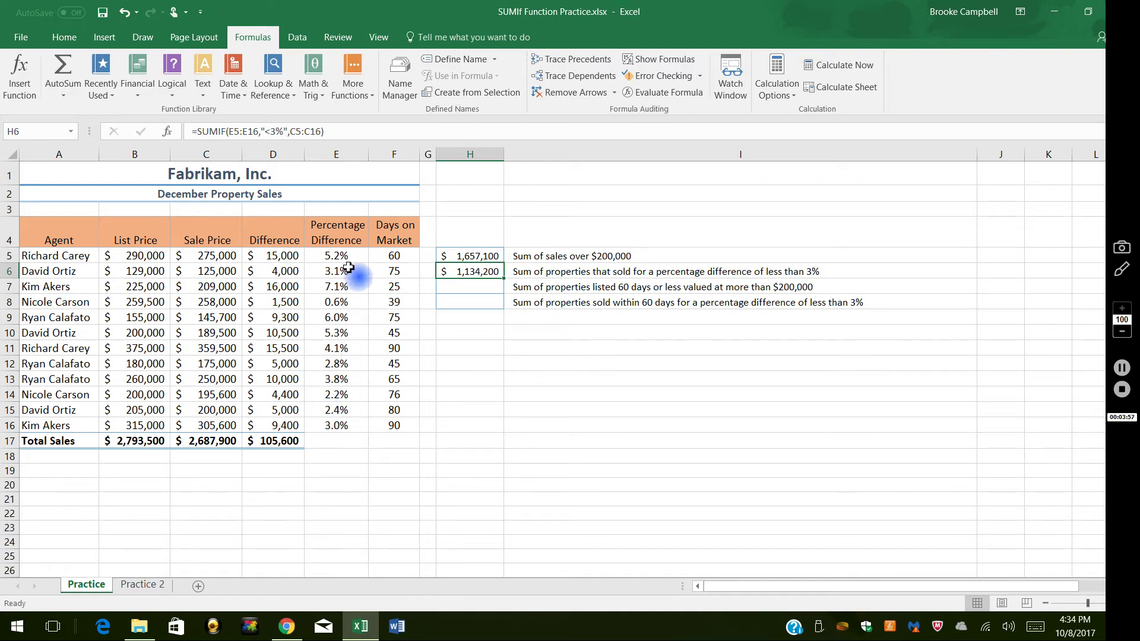
click(355, 306)
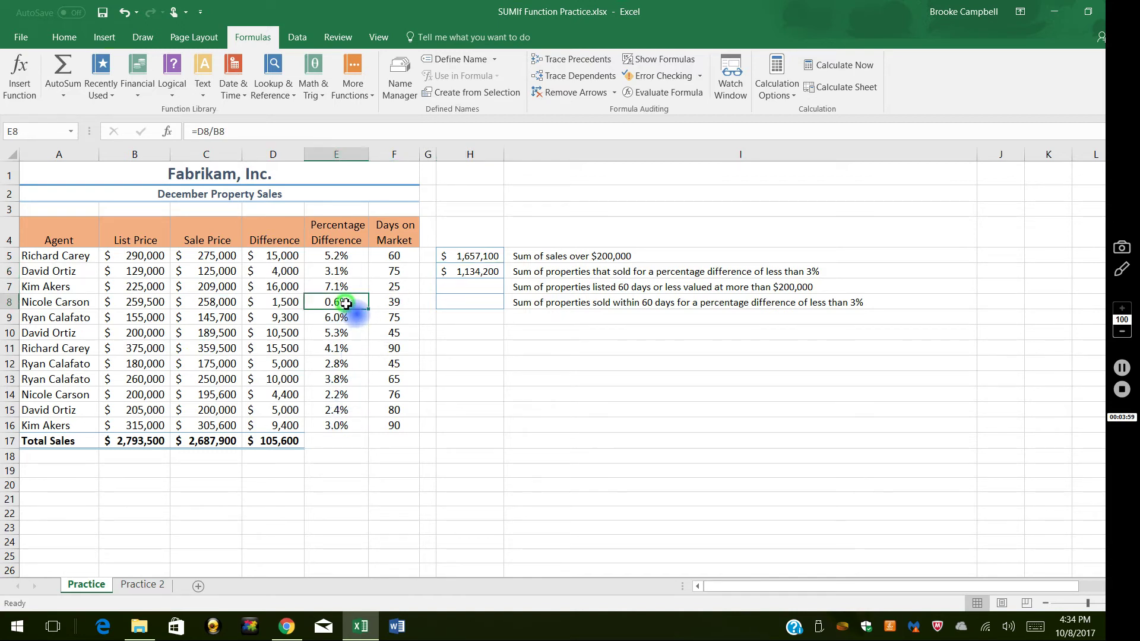
click(345, 364)
click(347, 397)
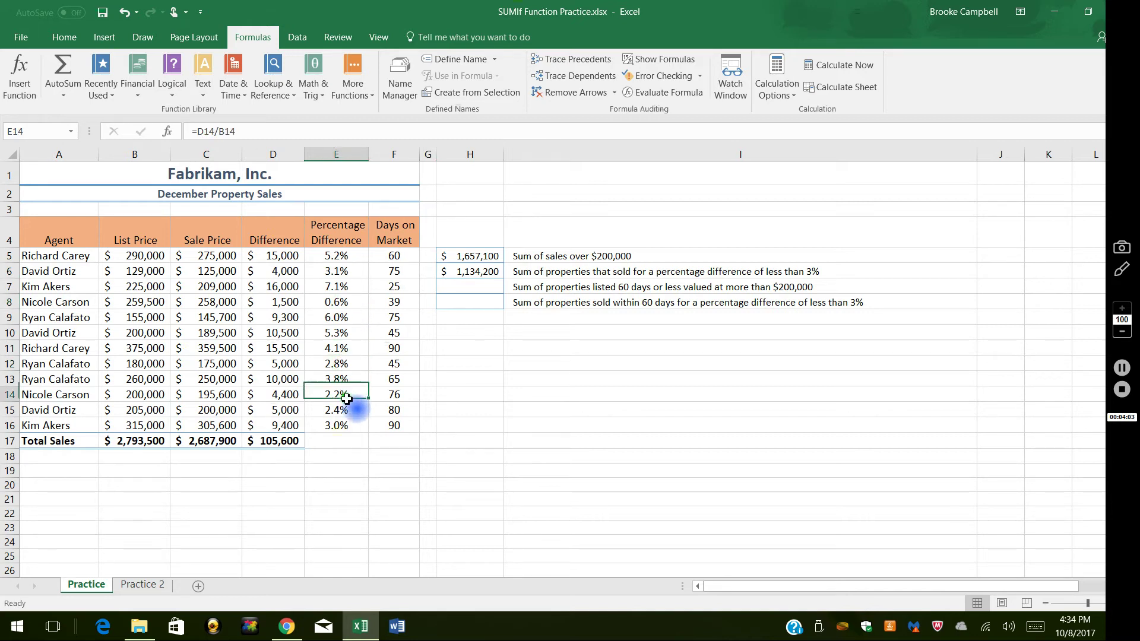
click(347, 415)
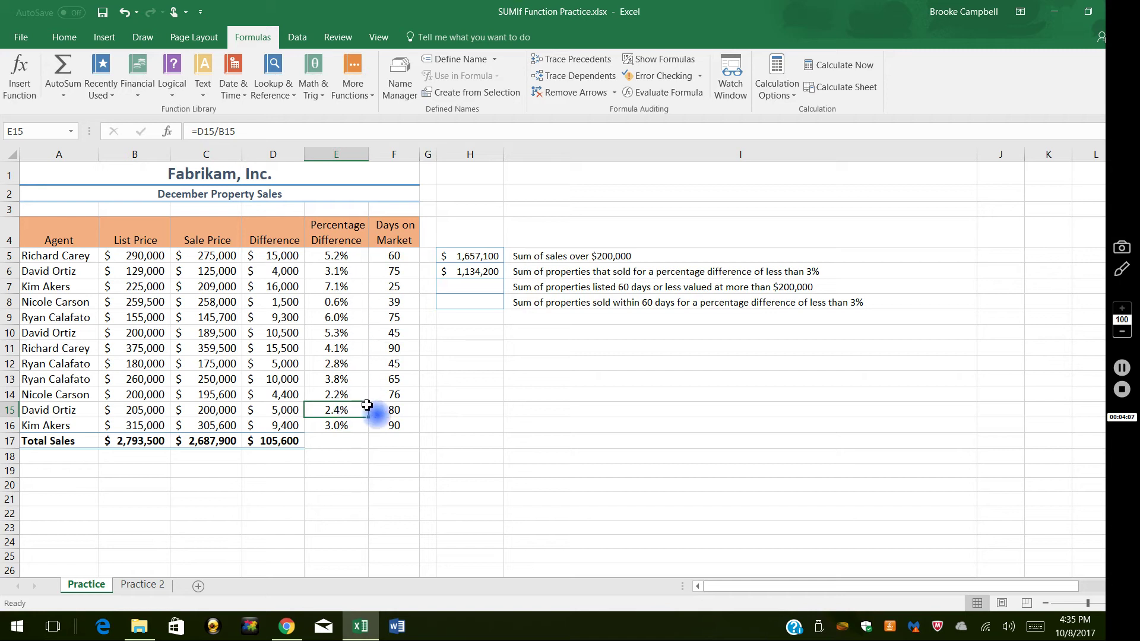
Step: Start a SUMIFS function in cell H7 and move its arguments dialog clear of the row 7 description
click(496, 290)
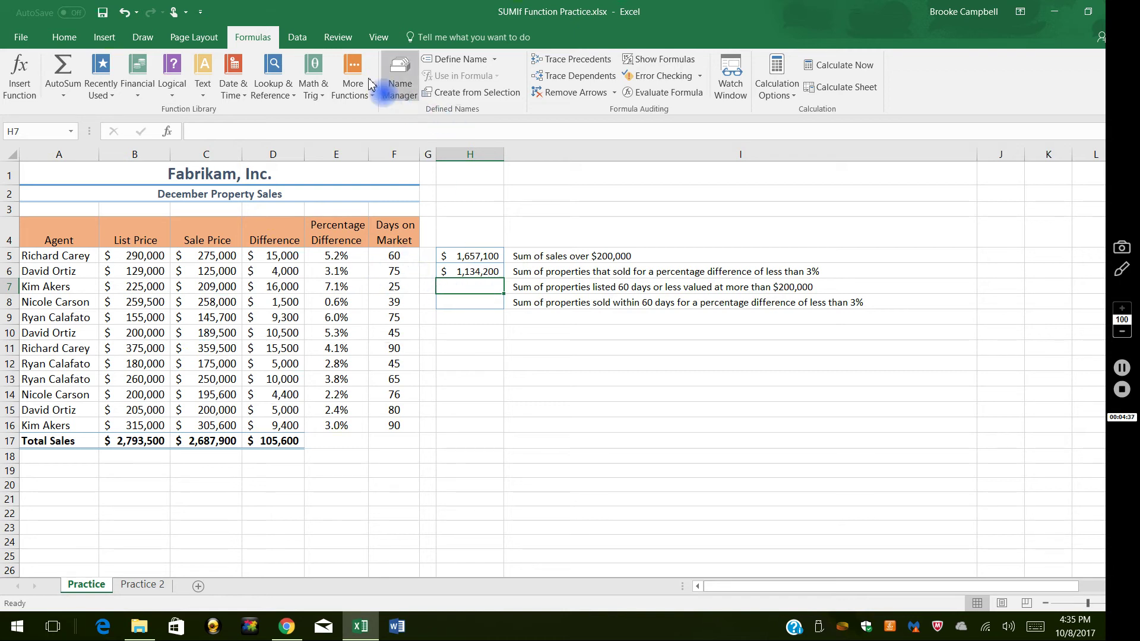
click(20, 89)
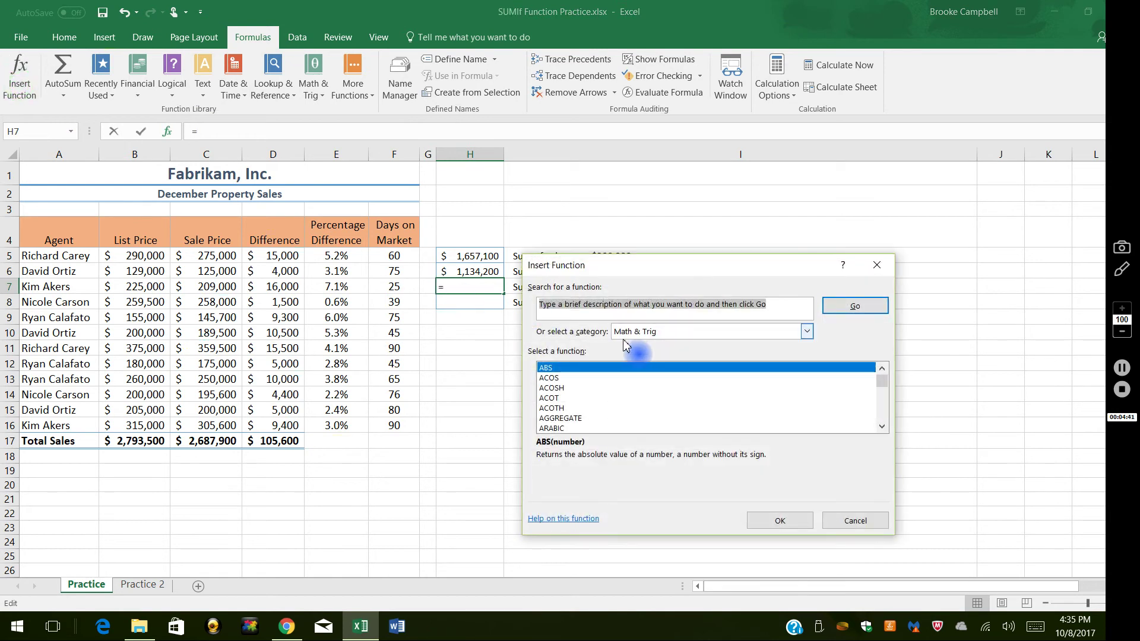
text(sumifs)
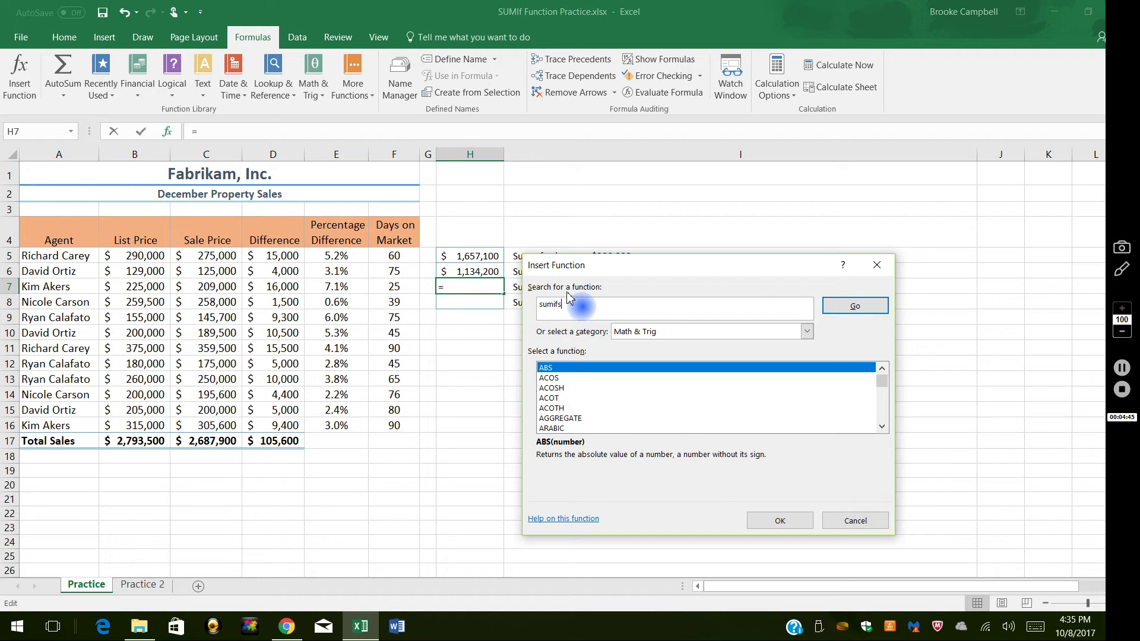
click(854, 307)
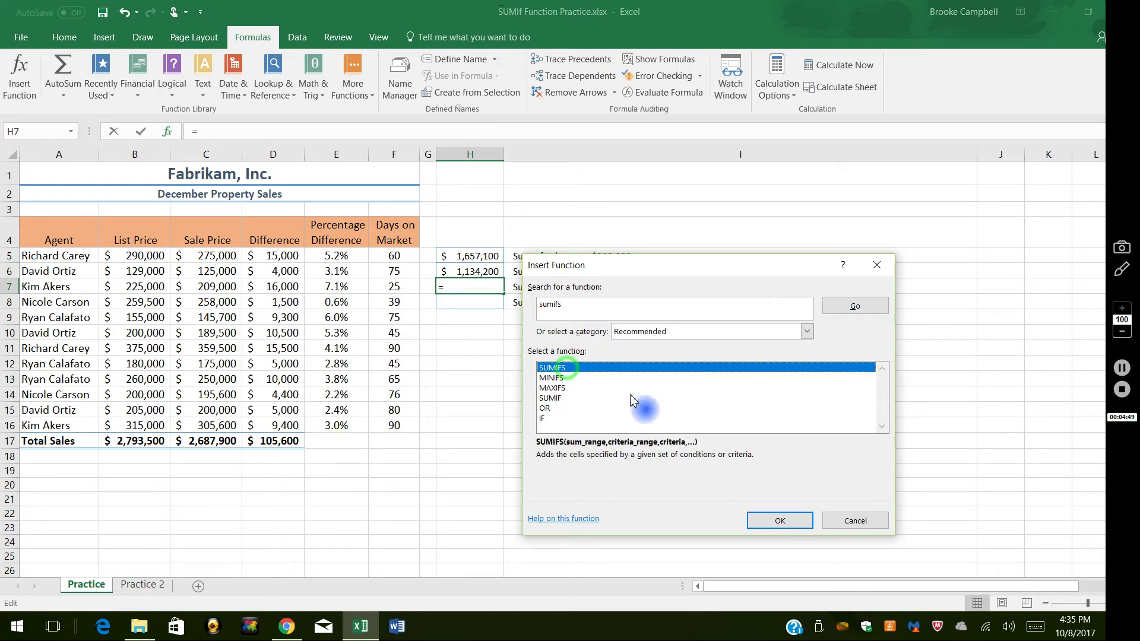
click(788, 526)
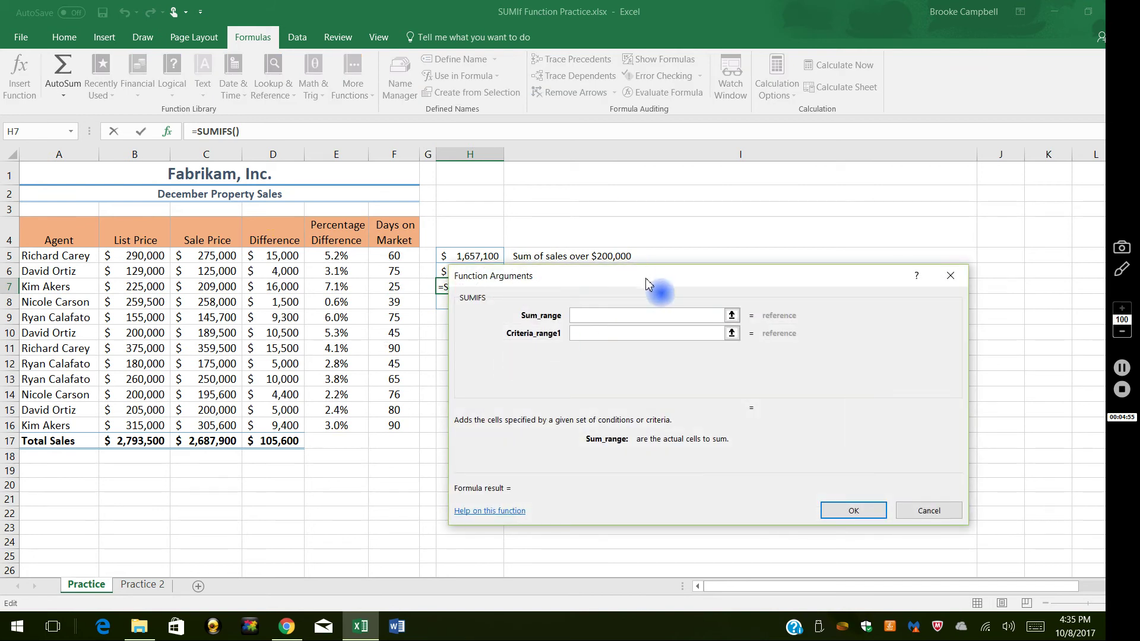
drag(647, 284, 641, 310)
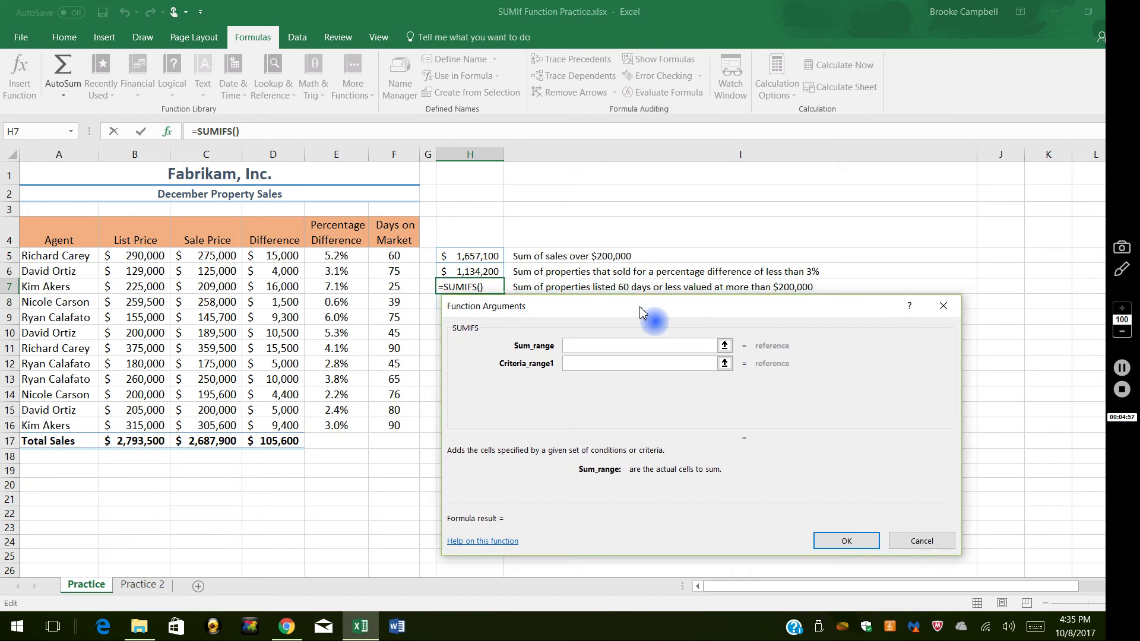
Step: Set the H7 SUMIFS sum range to C5:C16 and its first condition to range F5:F16 with criteria <=60
click(593, 345)
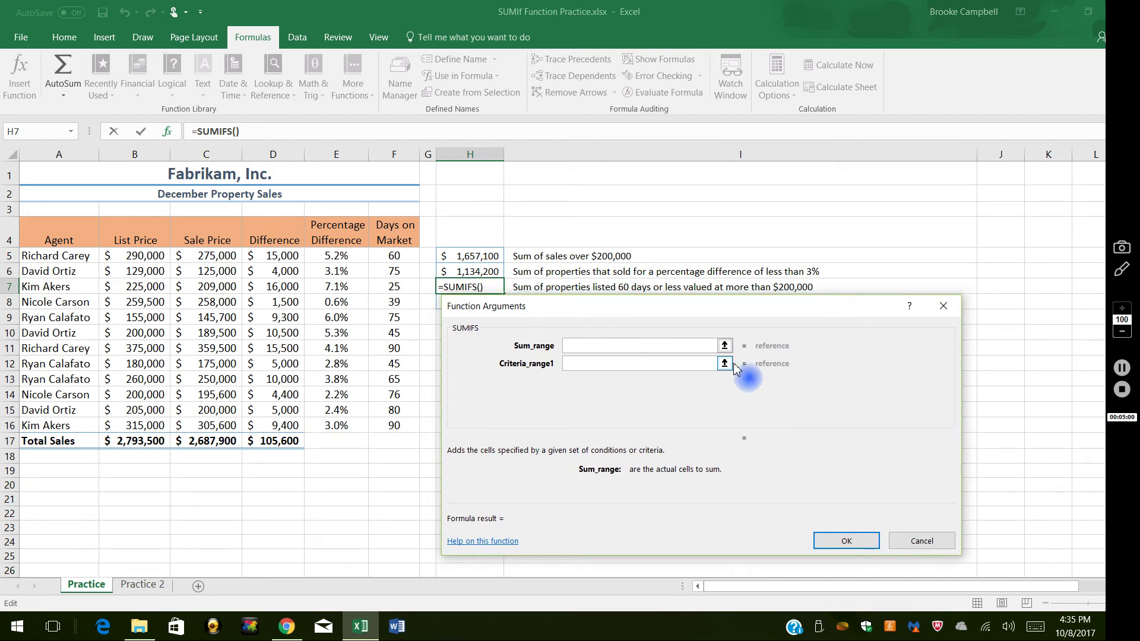
click(725, 346)
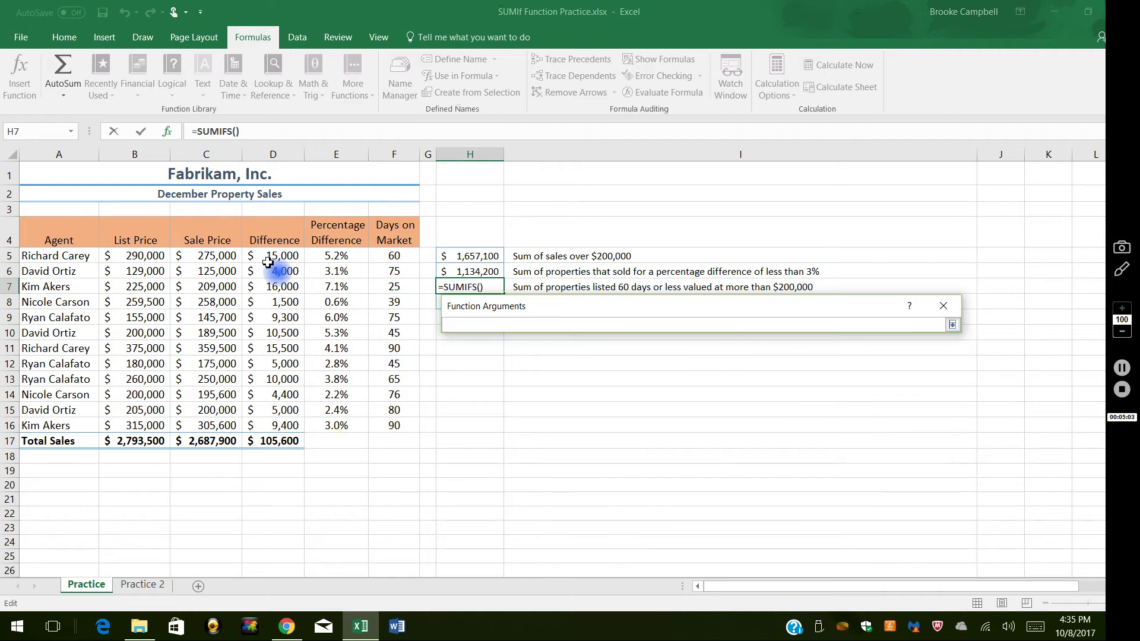
drag(201, 255, 218, 424)
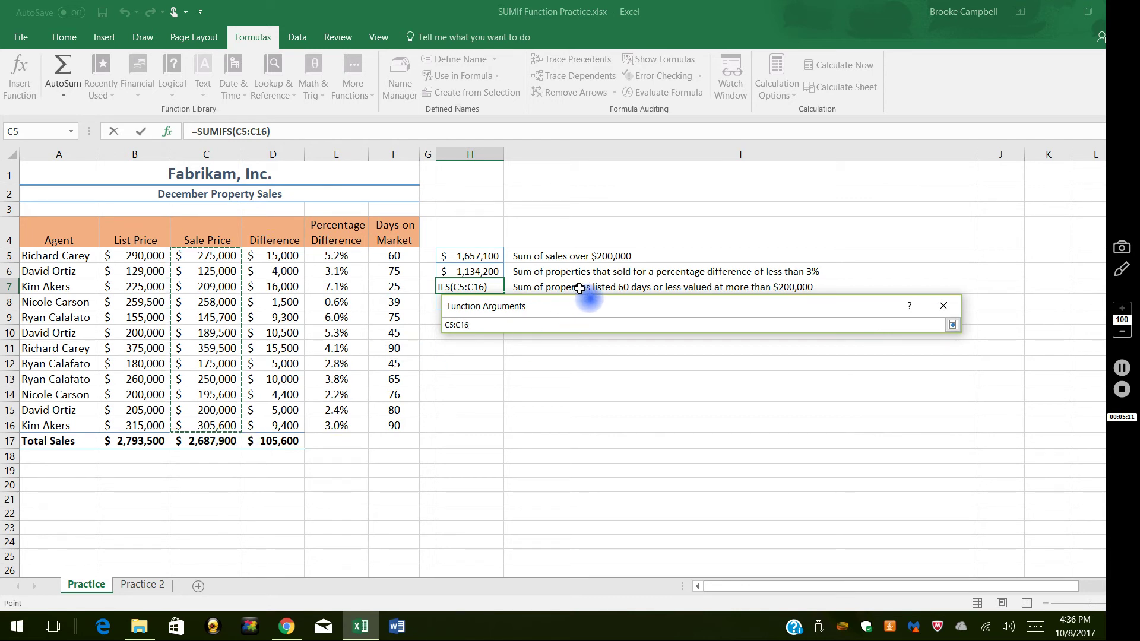
key(Return)
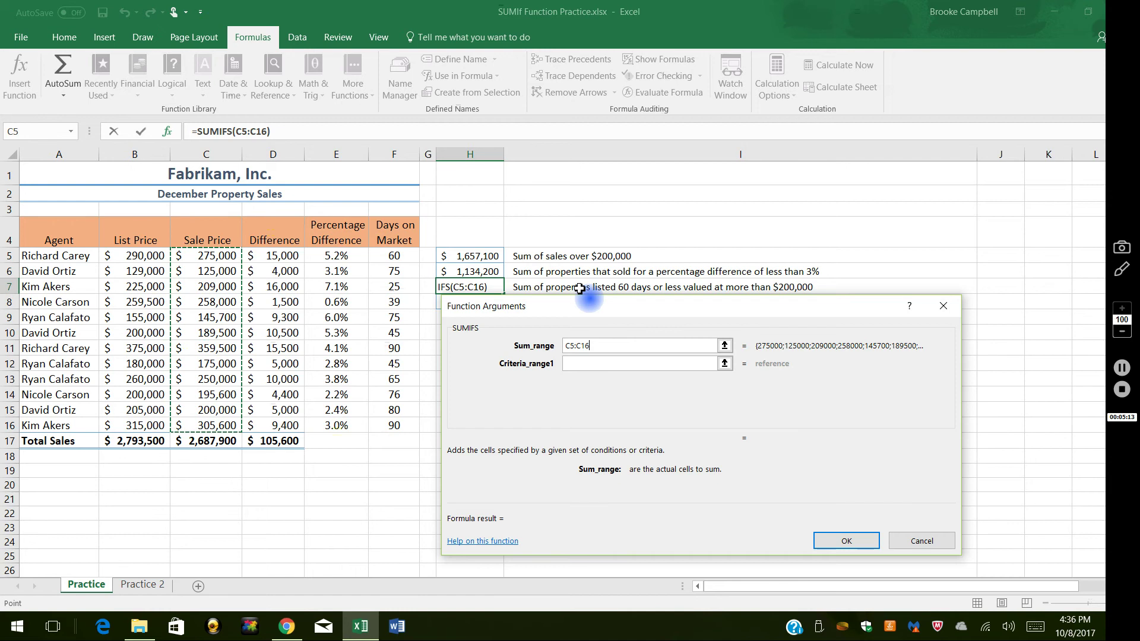
key(Tab)
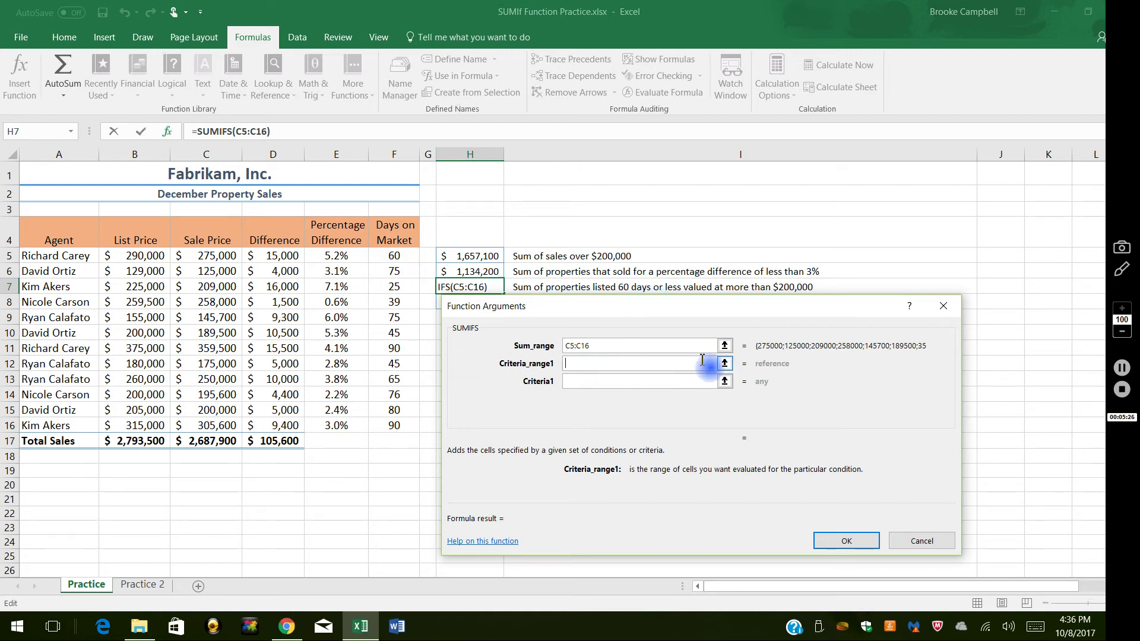
drag(397, 258, 396, 425)
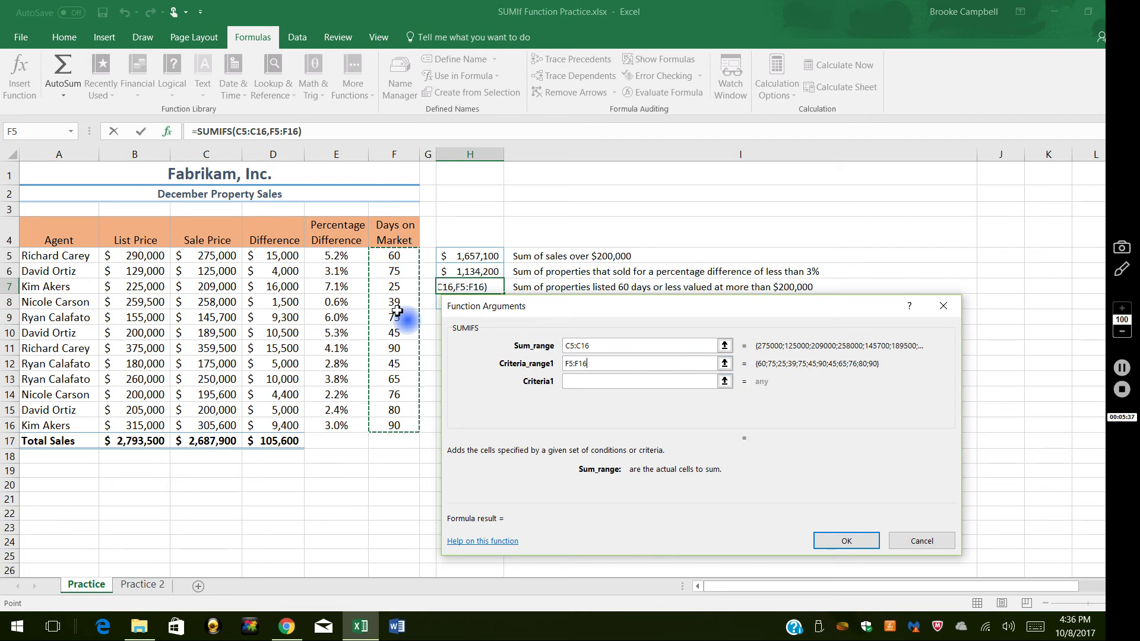
click(525, 387)
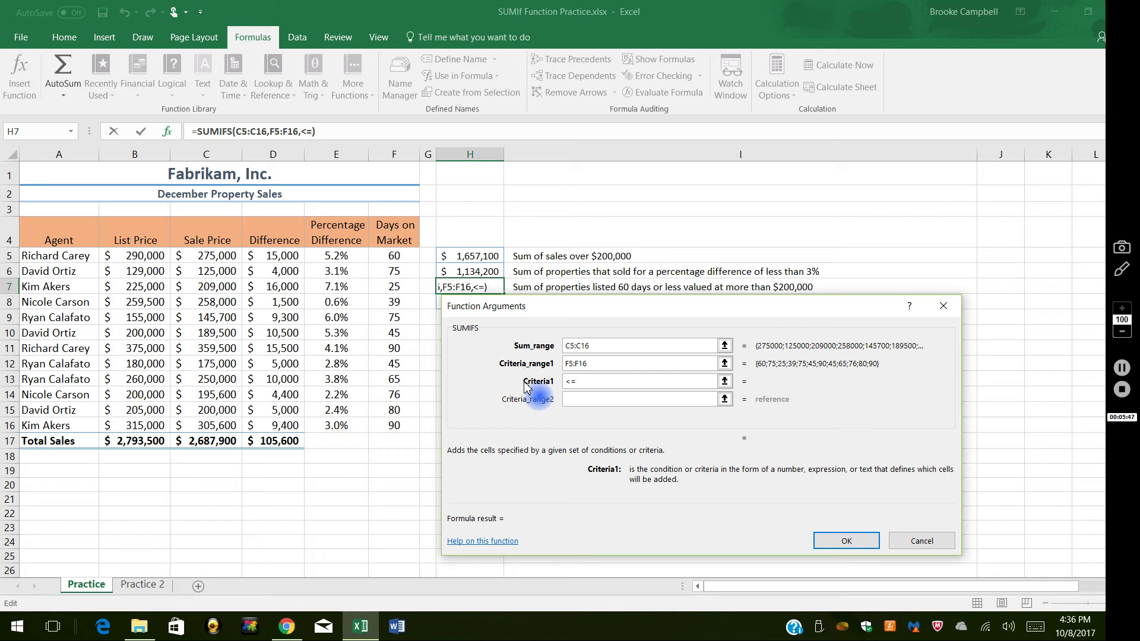
click(696, 385)
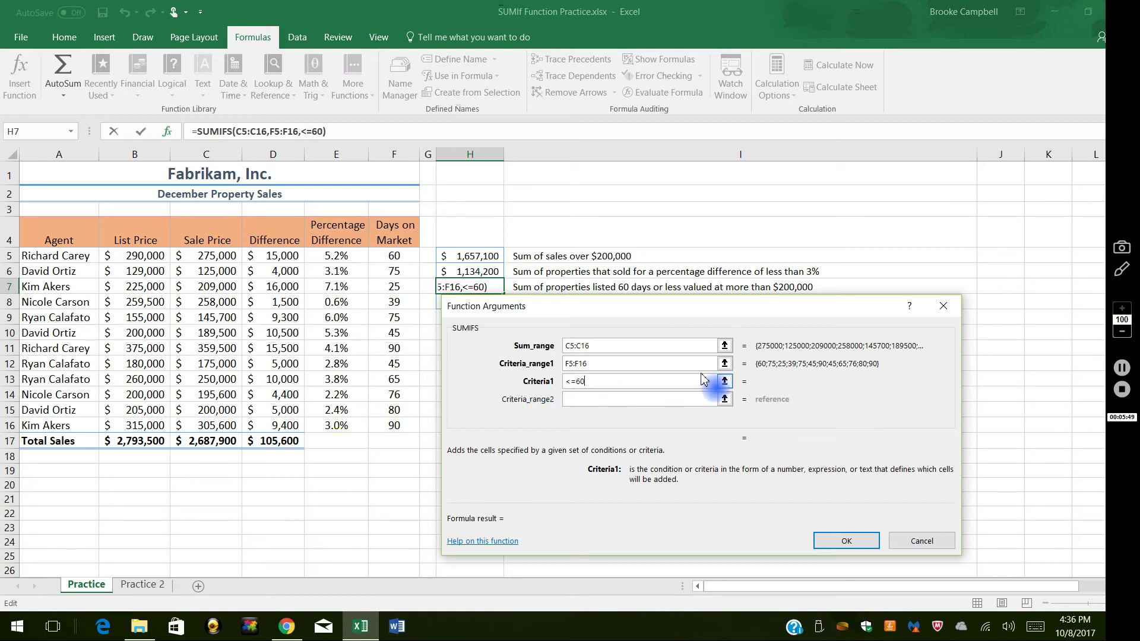
Step: Complete the SUMIFS in H7 with a second condition on range C5:C16 using criteria >200000
key(Tab)
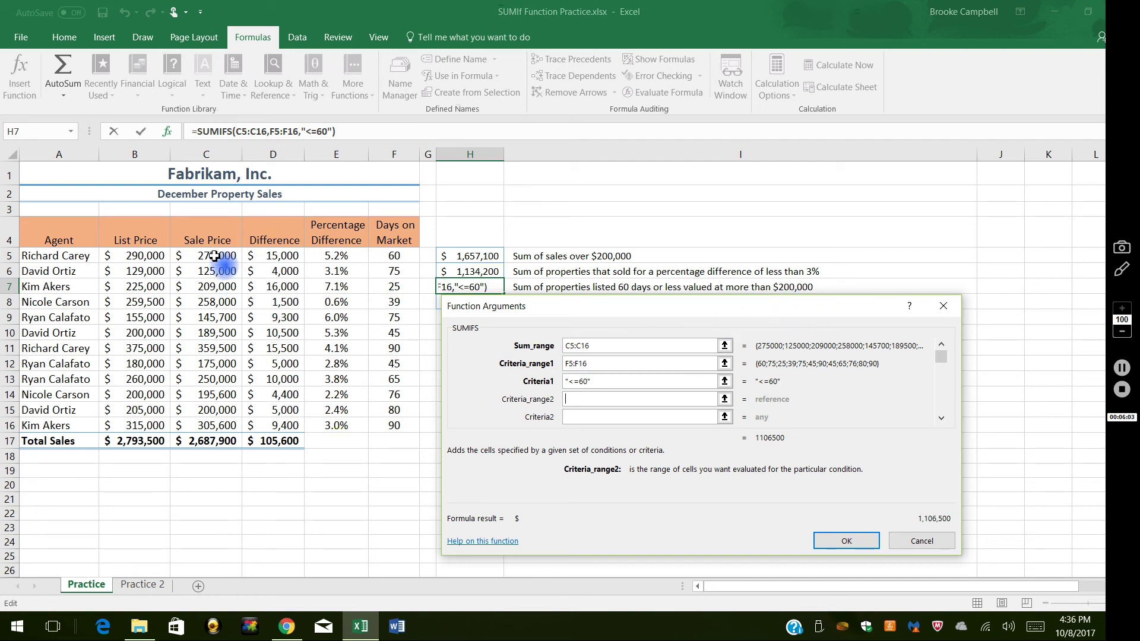
drag(215, 256, 232, 423)
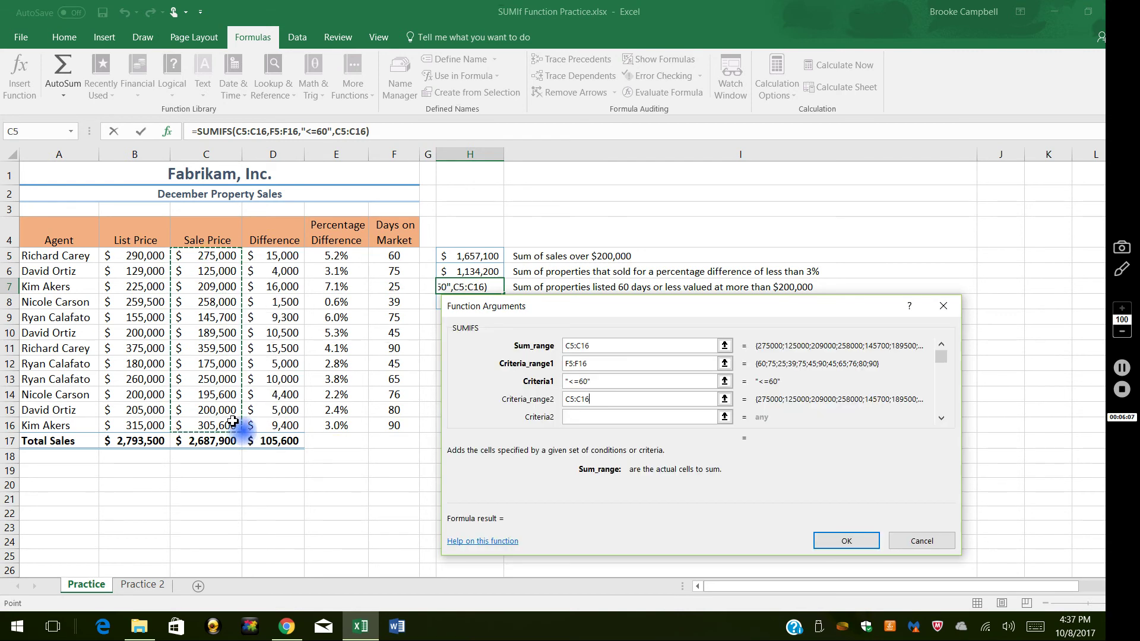
key(Tab)
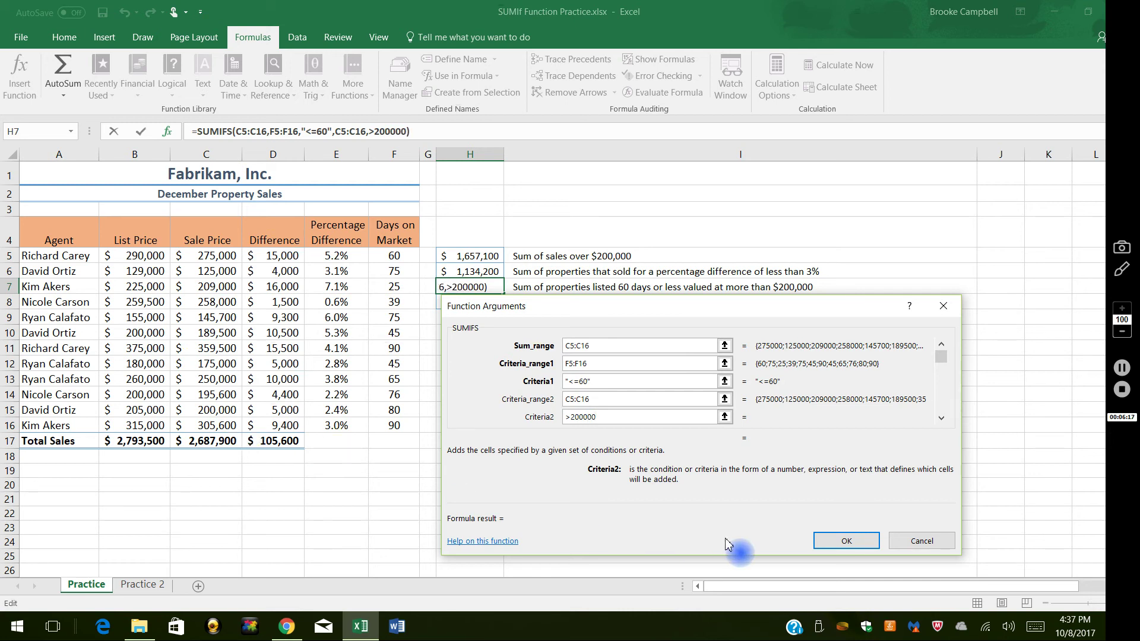
click(846, 541)
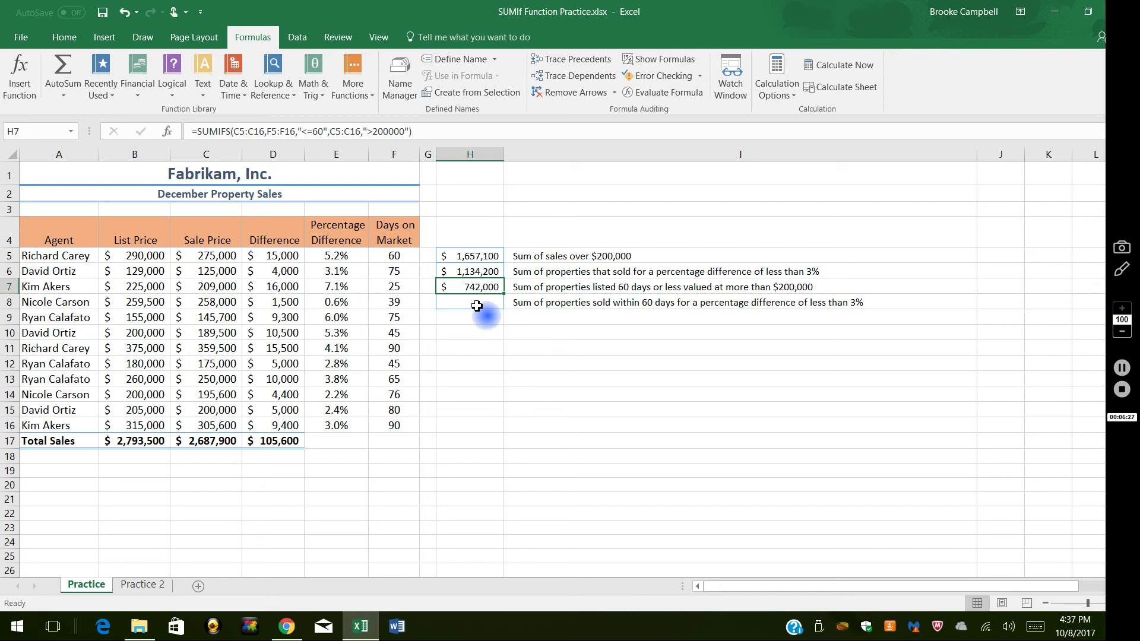
Step: Start a SUMIFS function in cell H8 and move its arguments dialog clear of the row 8 description
click(477, 306)
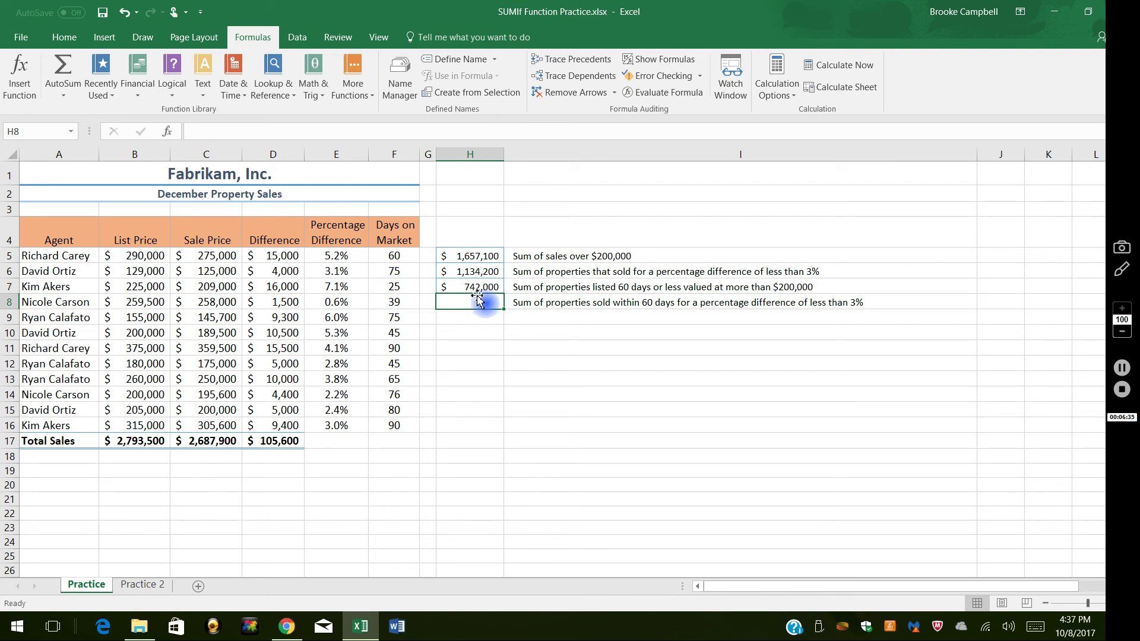
click(24, 83)
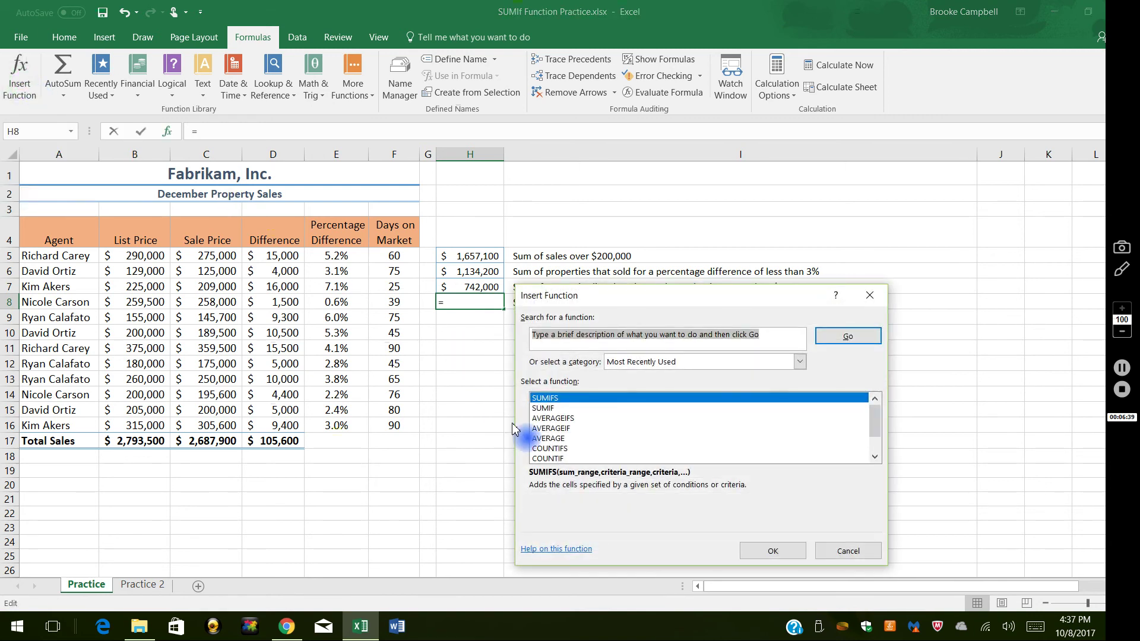
click(543, 399)
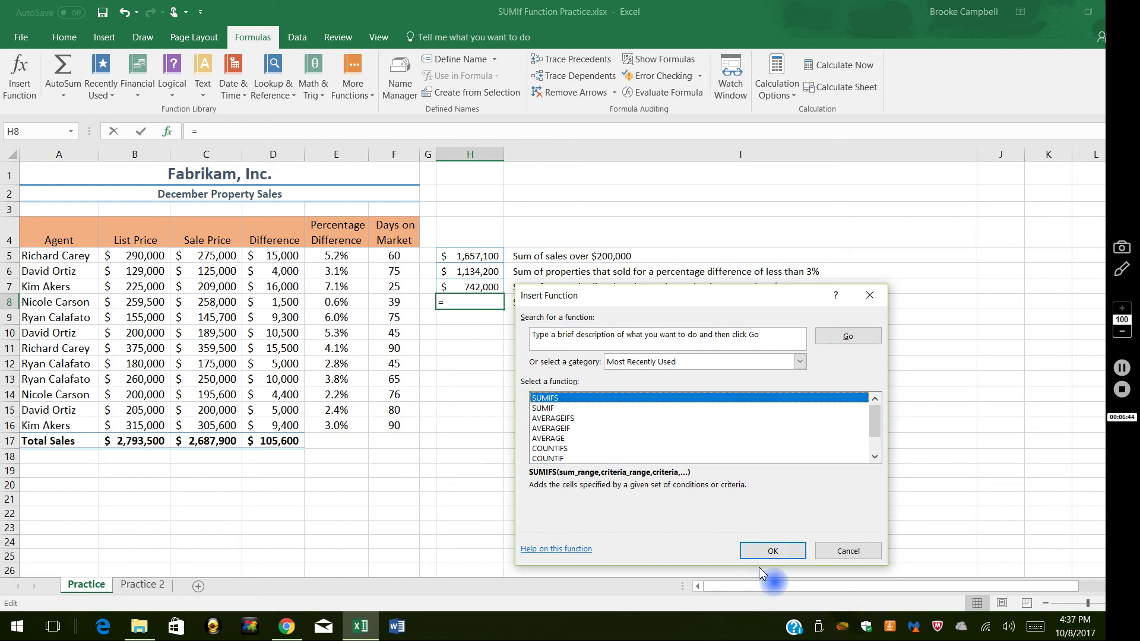
click(772, 553)
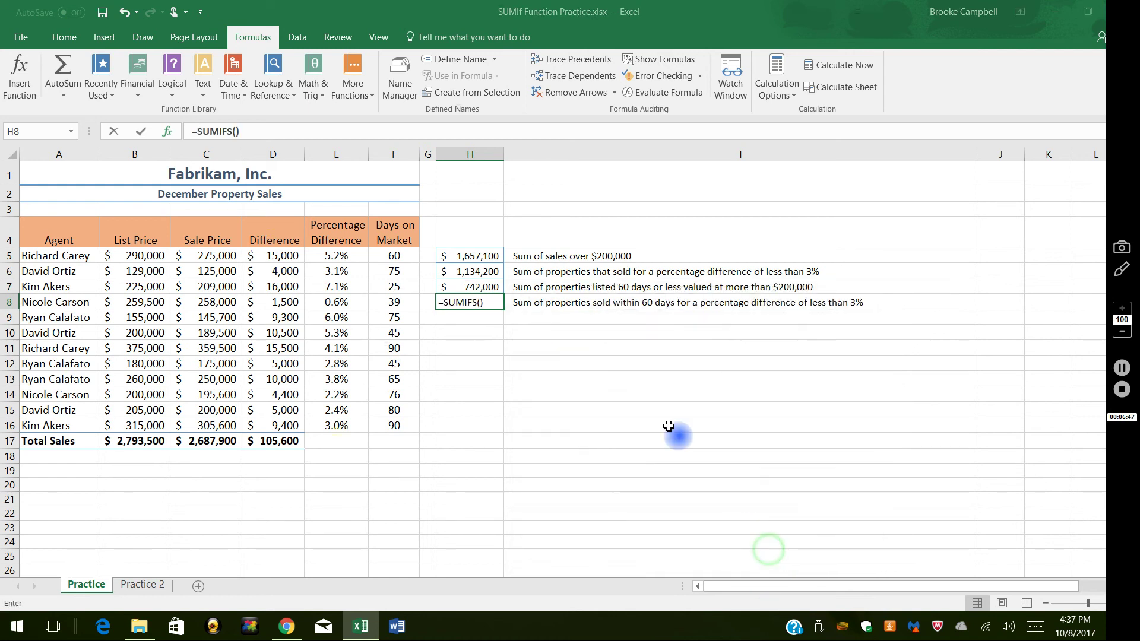
drag(636, 312, 636, 332)
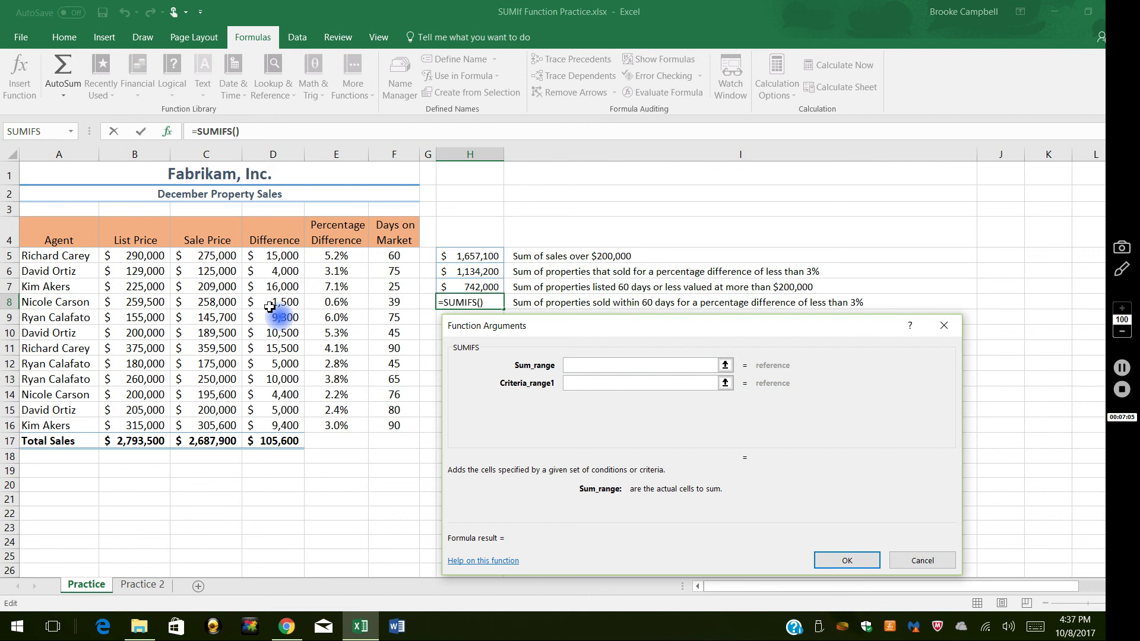
Step: Set the H8 SUMIFS sum range to C5:C16 and its first condition to range F5:F16 with criteria <=60
drag(217, 257, 222, 425)
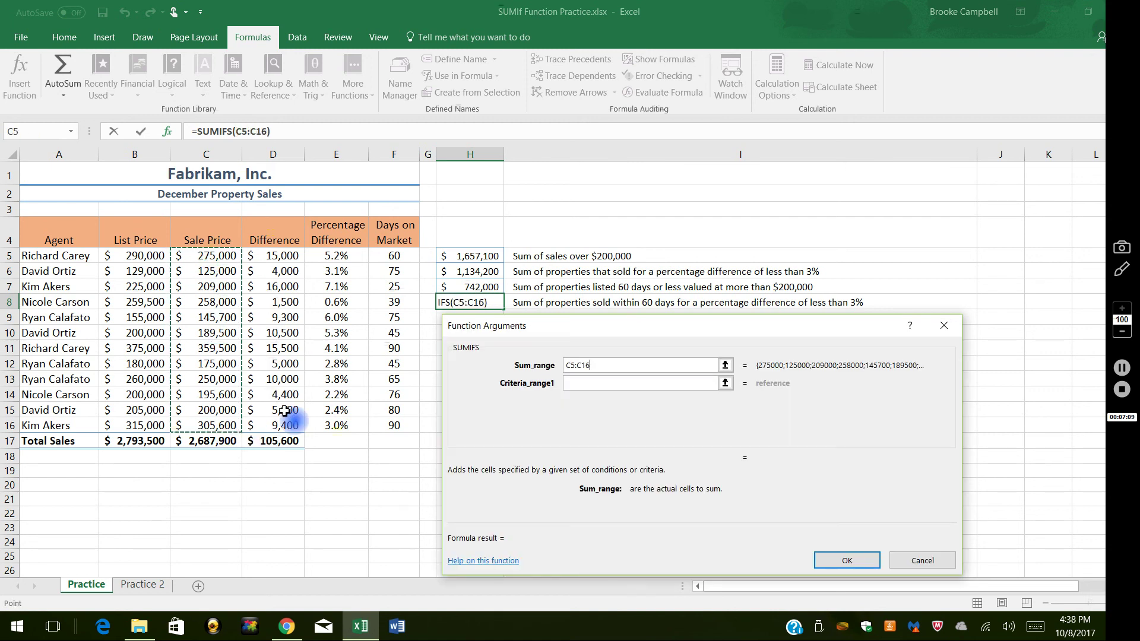
key(Tab)
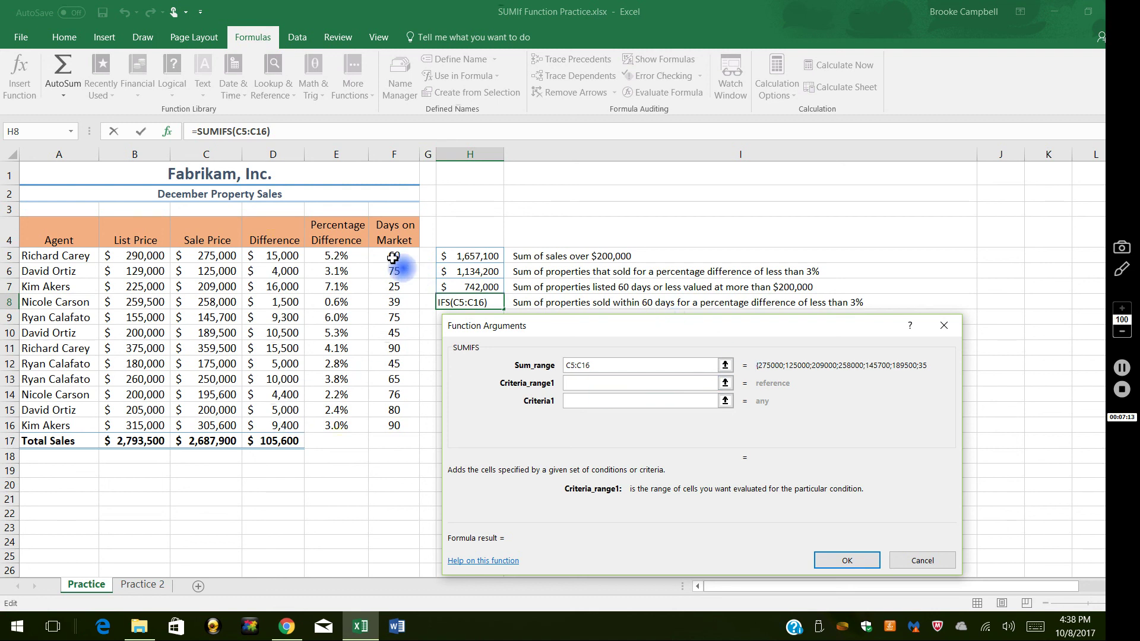
drag(393, 256, 393, 426)
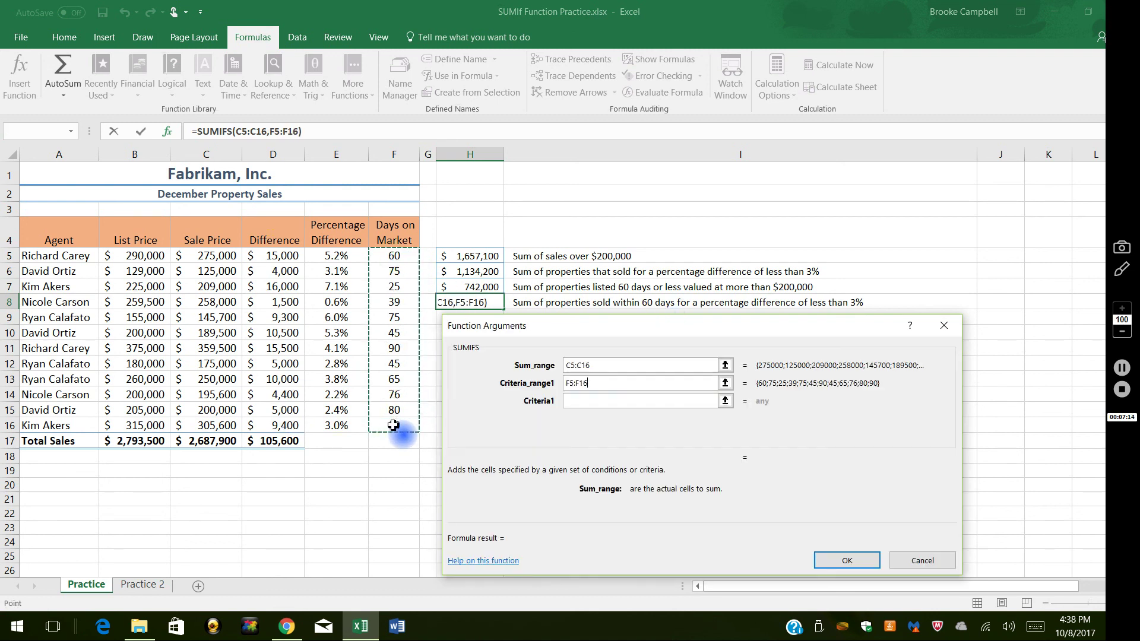
key(Tab)
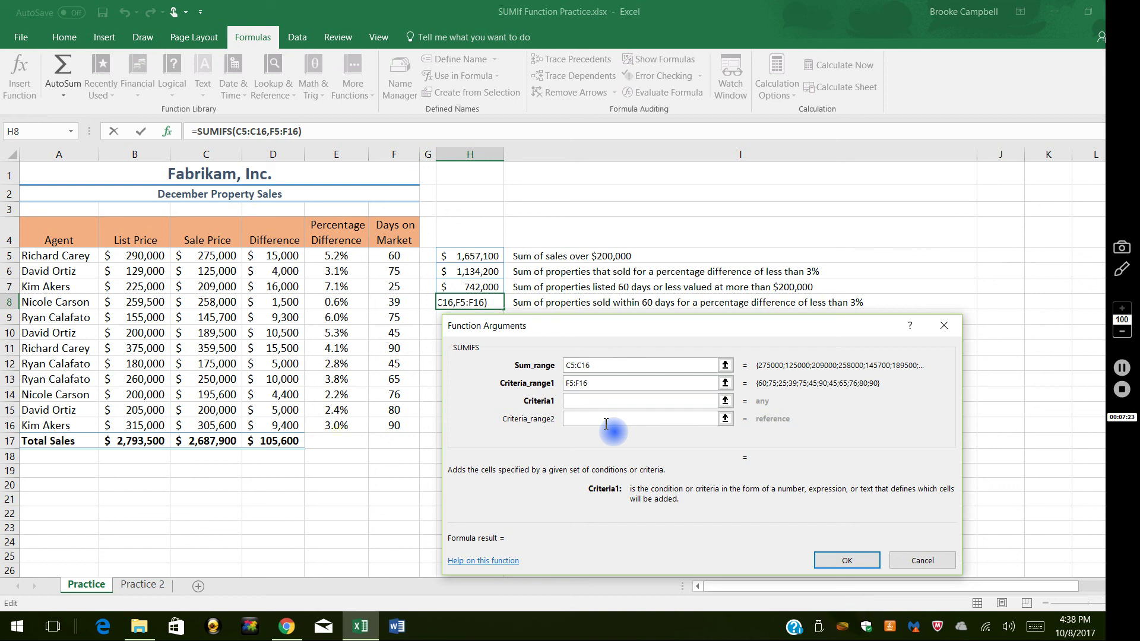
text(<=60)
Step: Complete the SUMIFS in H8 with a second condition on range E5:E16 using criteria <3%
click(606, 423)
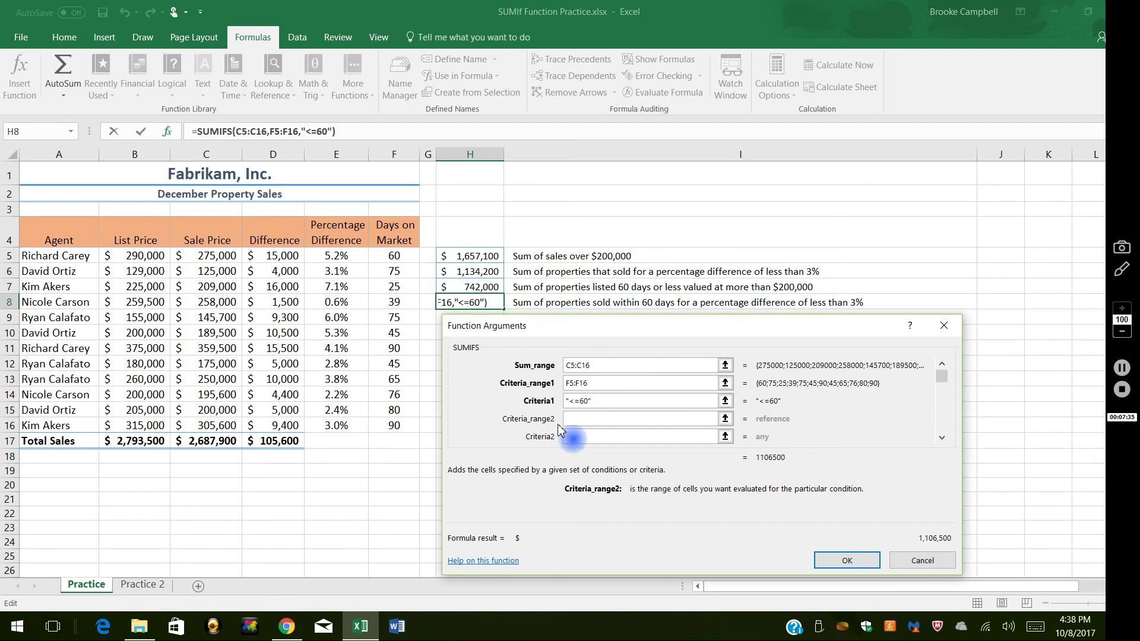
drag(337, 258, 337, 424)
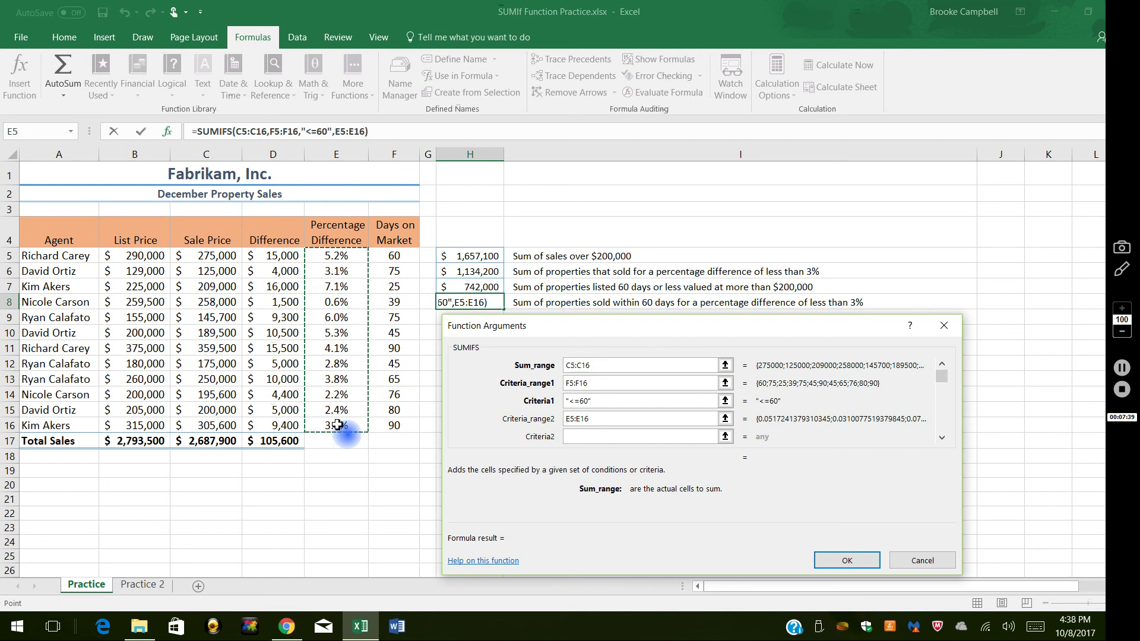
key(Tab)
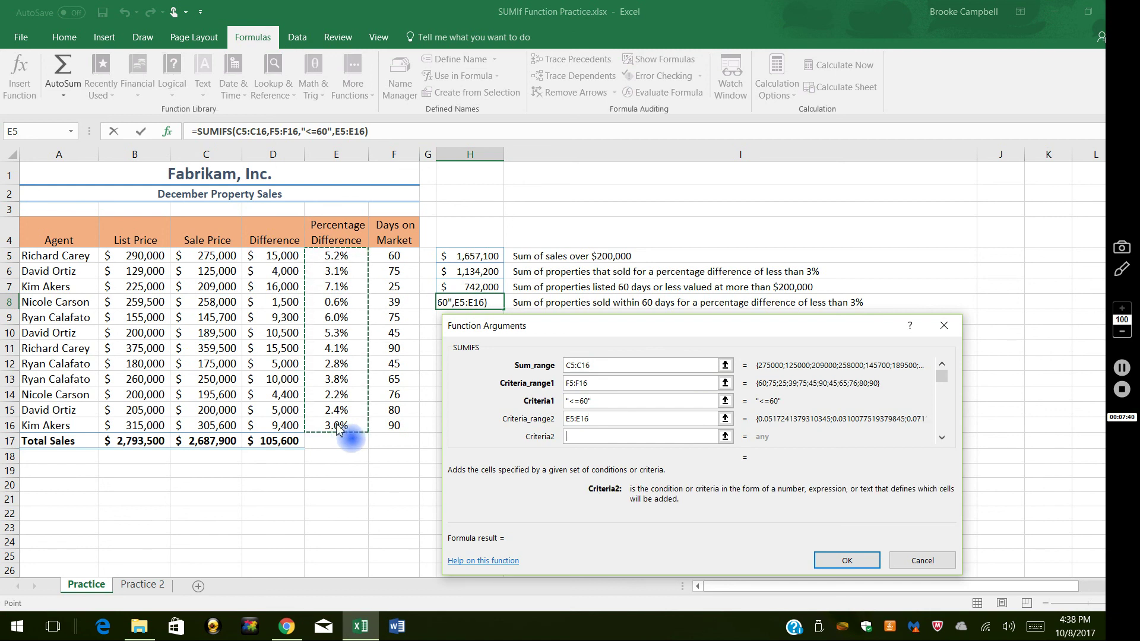
text(<3%)
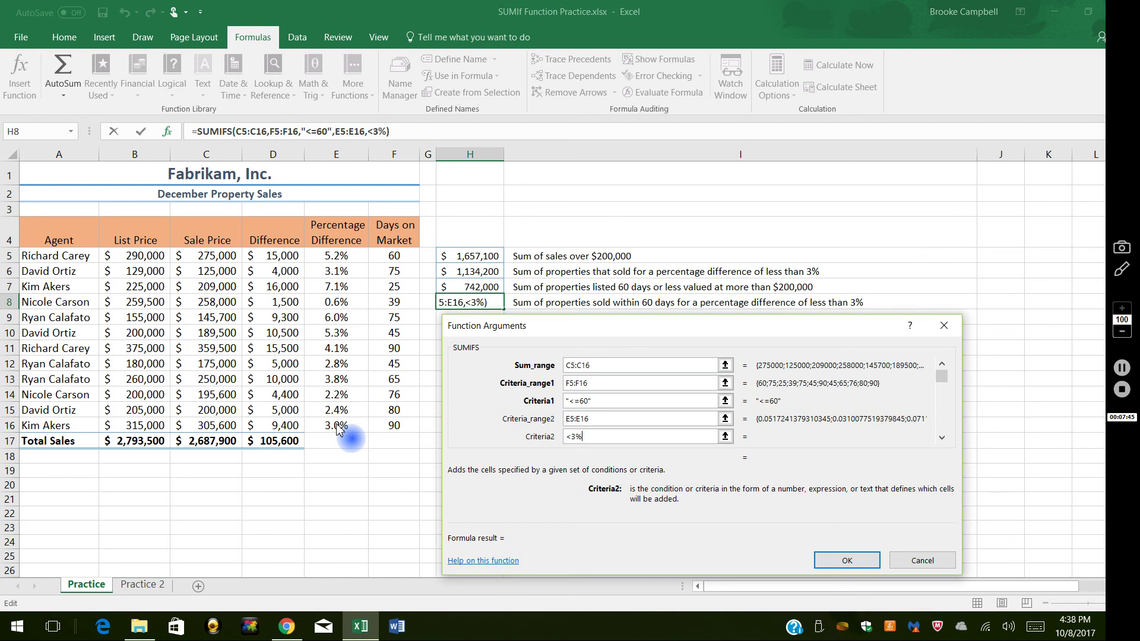
click(847, 560)
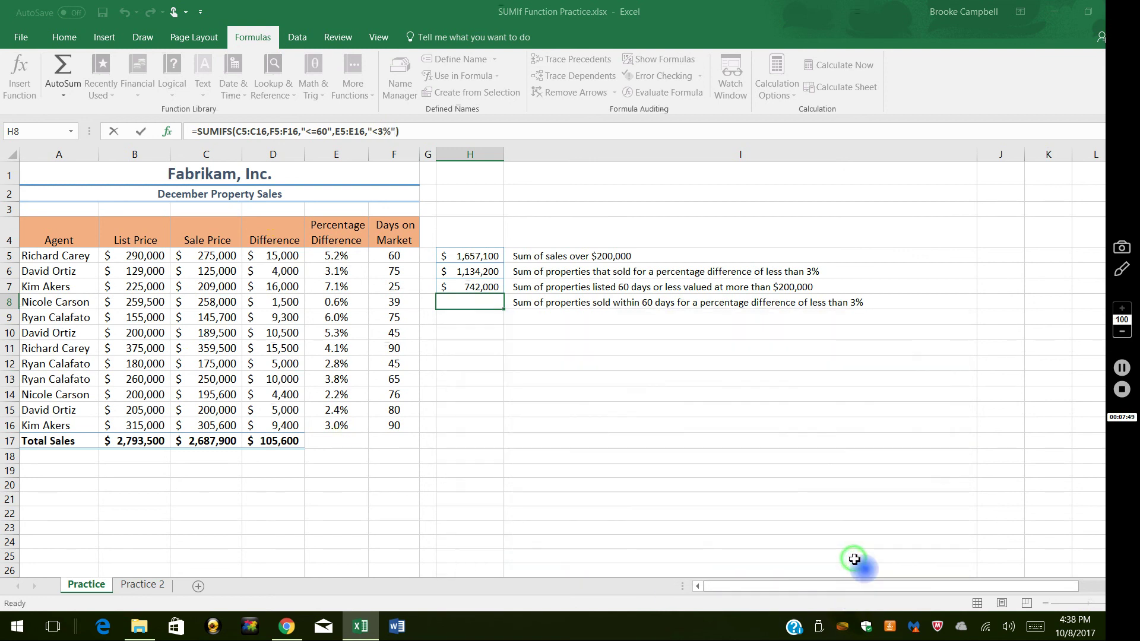